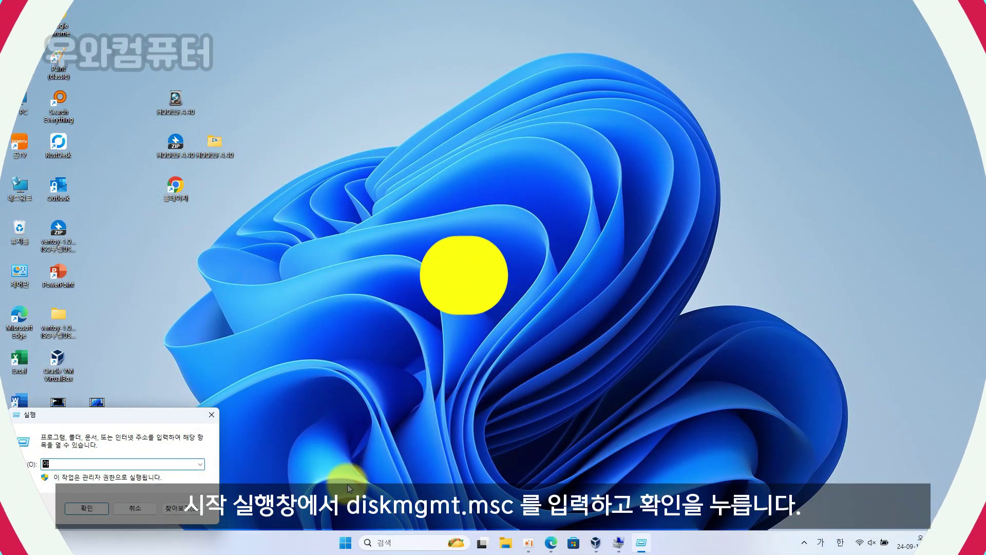
Open Disk Management by running diskmgmt.msc, and enlarge its window on the desktop
text(dis)
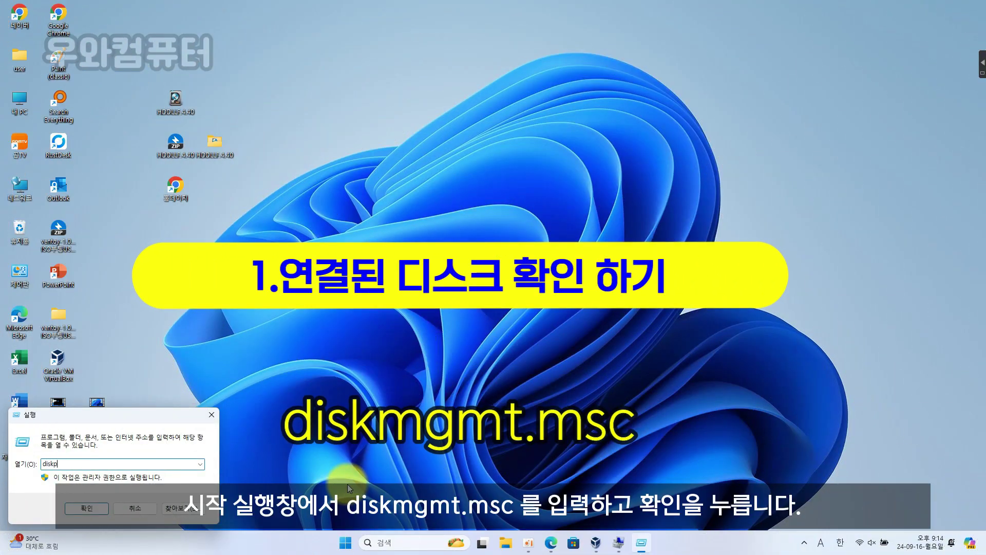
text(kmgmt.msc)
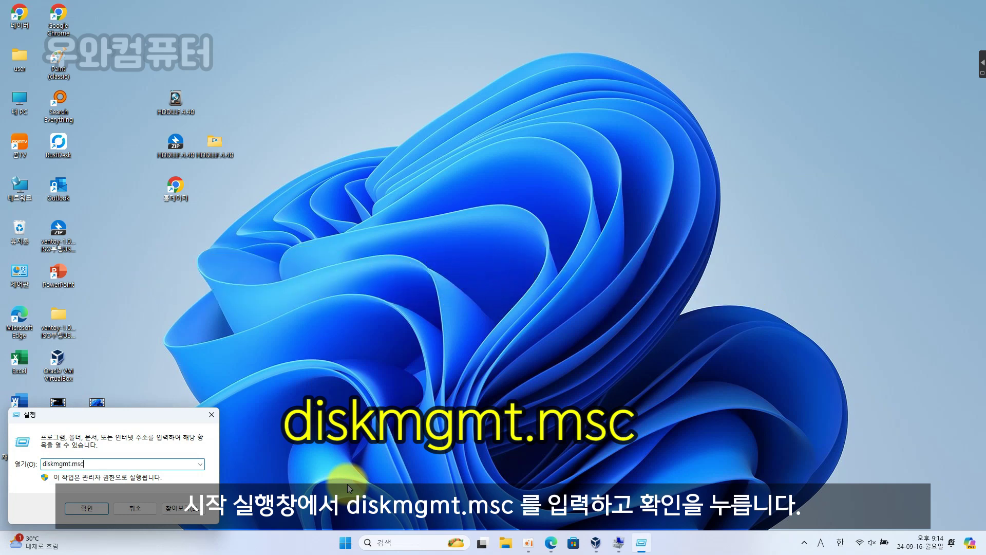
click(90, 509)
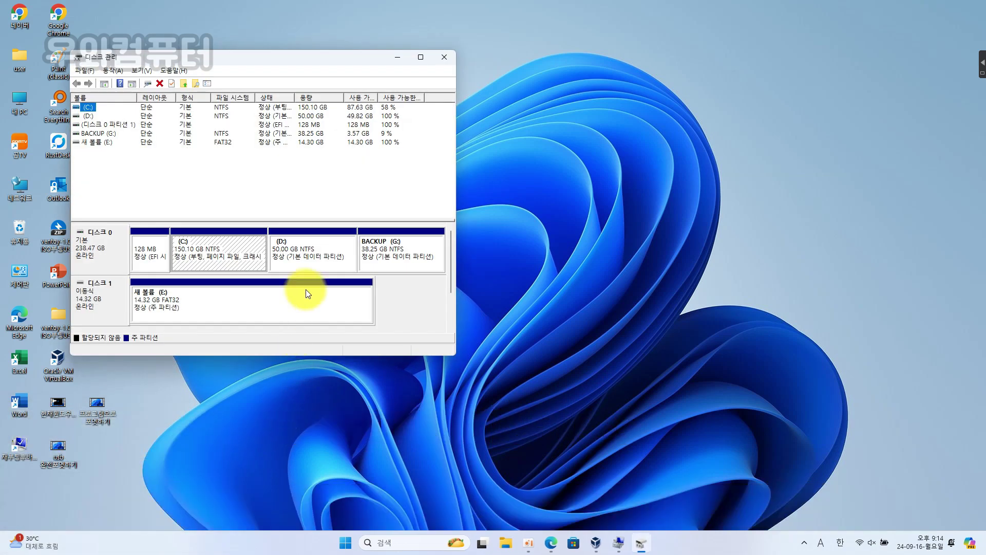
drag(315, 59, 568, 109)
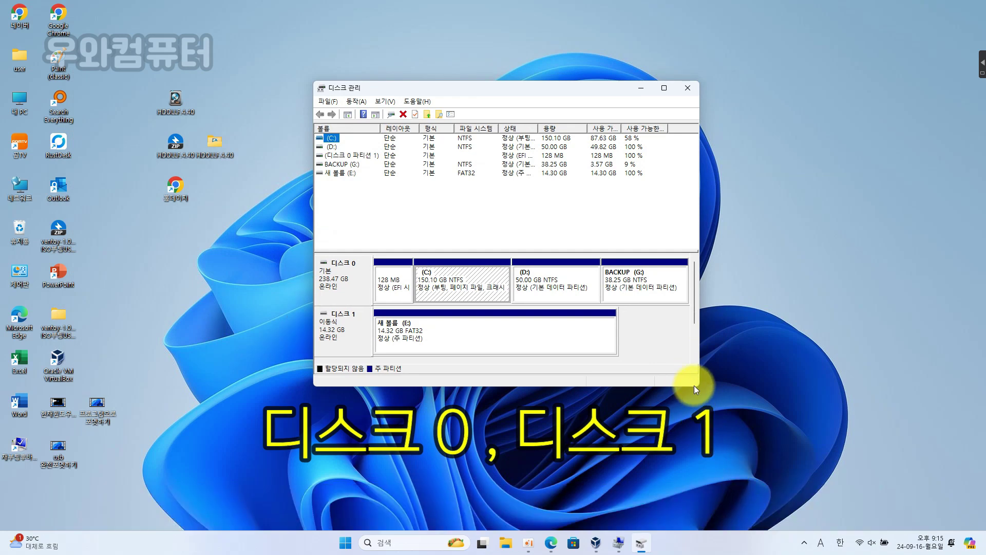
drag(694, 386, 745, 434)
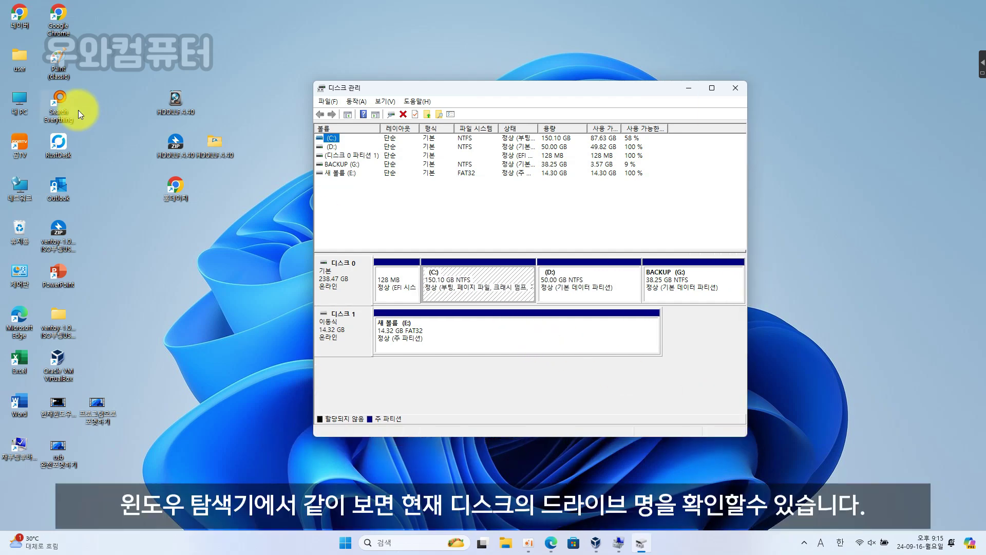
Open 내 PC and arrange it beside Disk Management to compare the drive letters with the disks' partitions
double_click(20, 101)
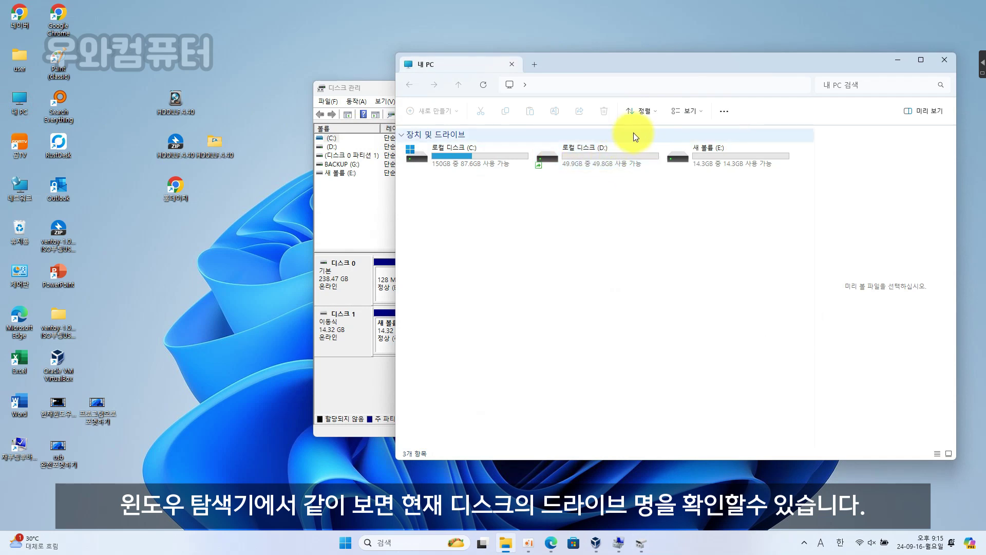
drag(368, 89, 86, 104)
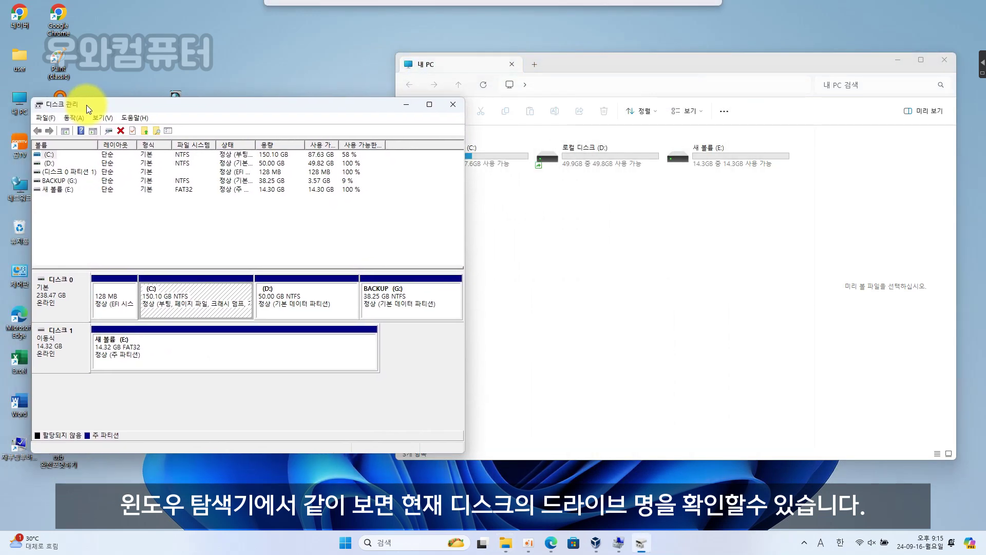
click(408, 57)
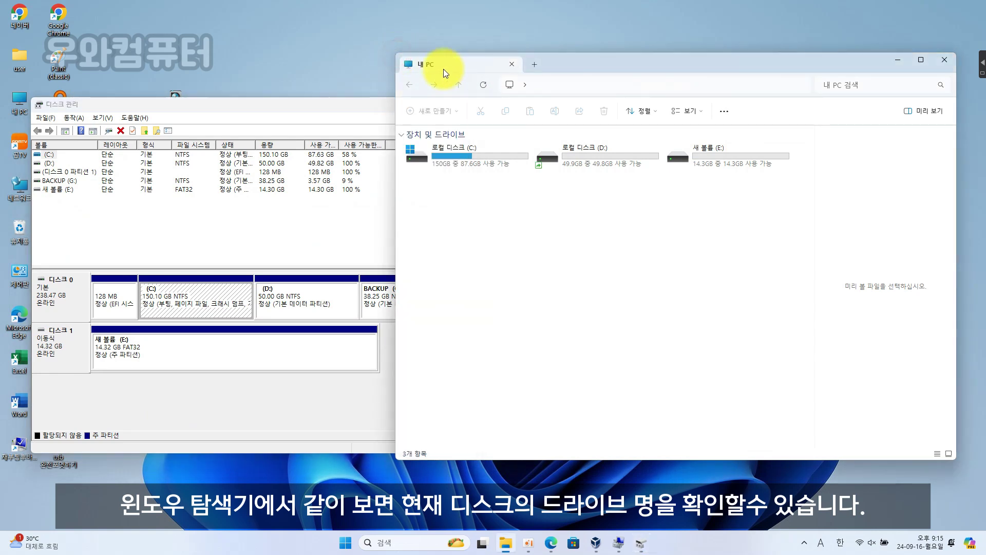
click(395, 52)
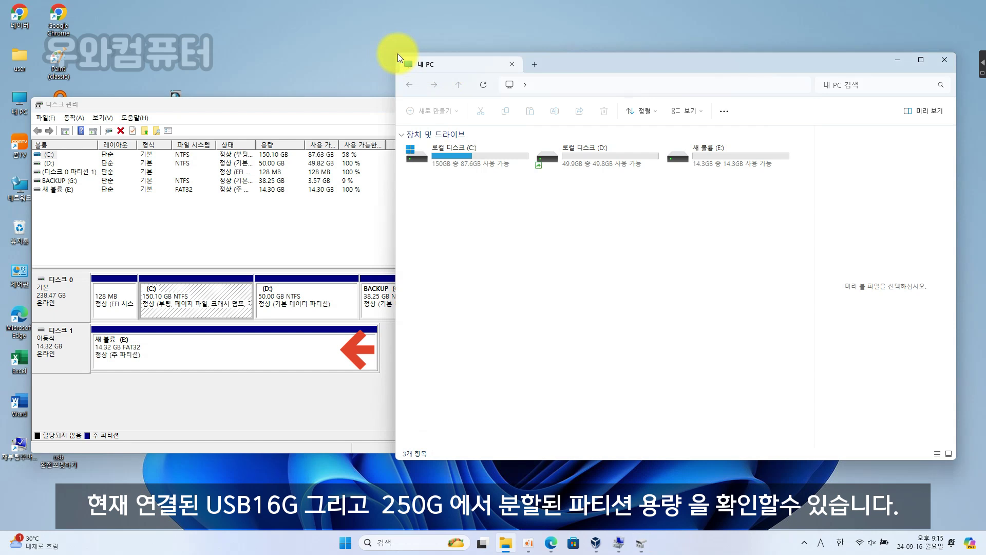
drag(504, 65, 587, 97)
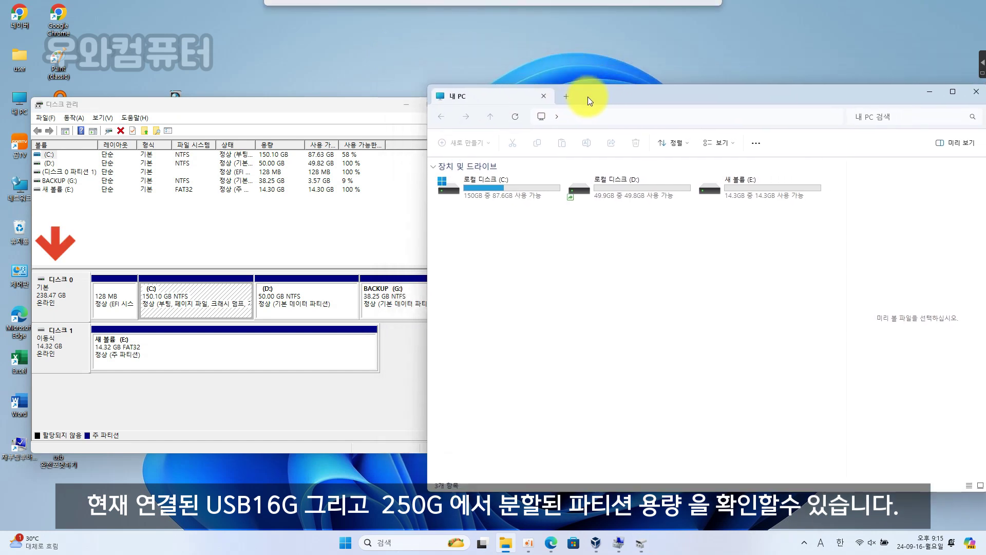
Quick-format the 새 볼륨 (E:) drive with the NTFS file system, and close the 내 PC and Disk Management windows
right_click(730, 184)
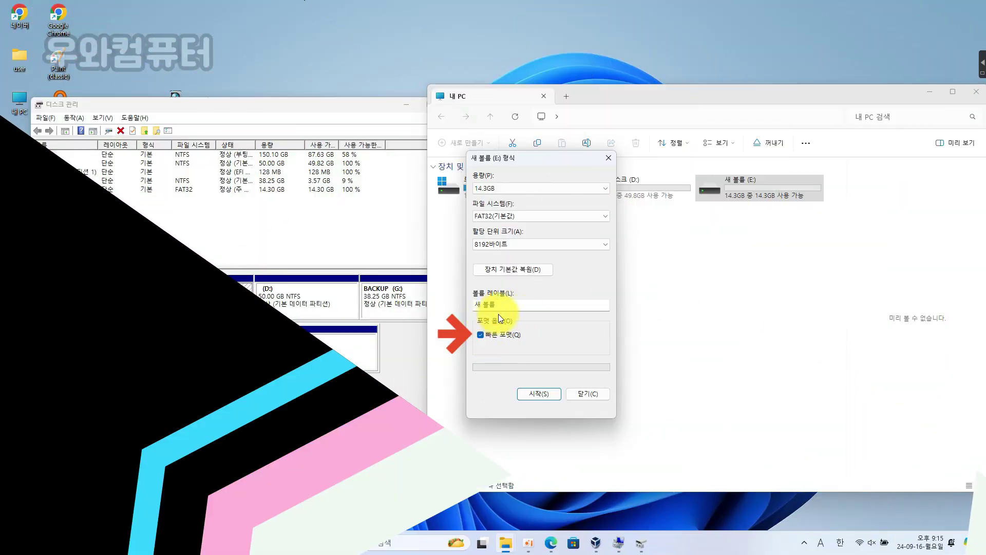
click(517, 216)
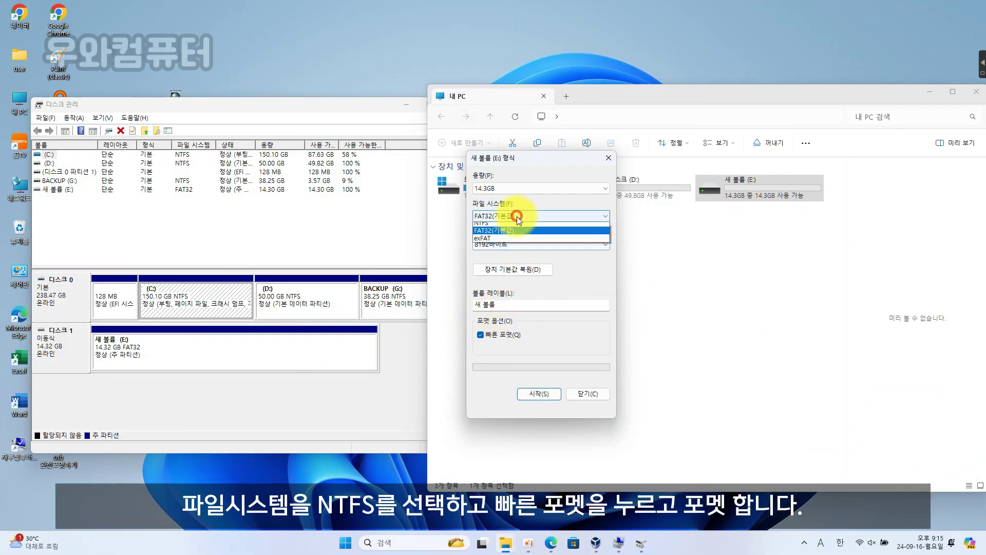
click(510, 229)
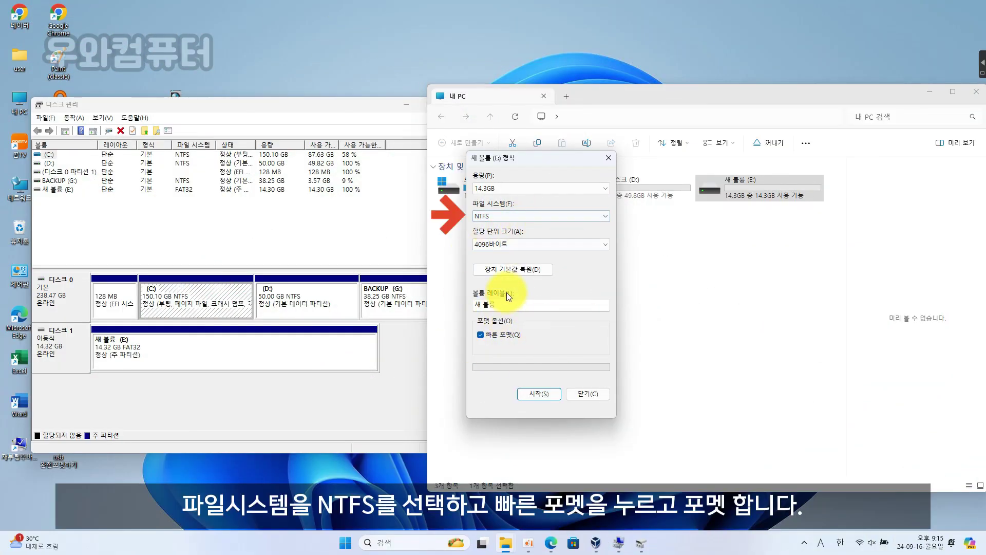
click(540, 394)
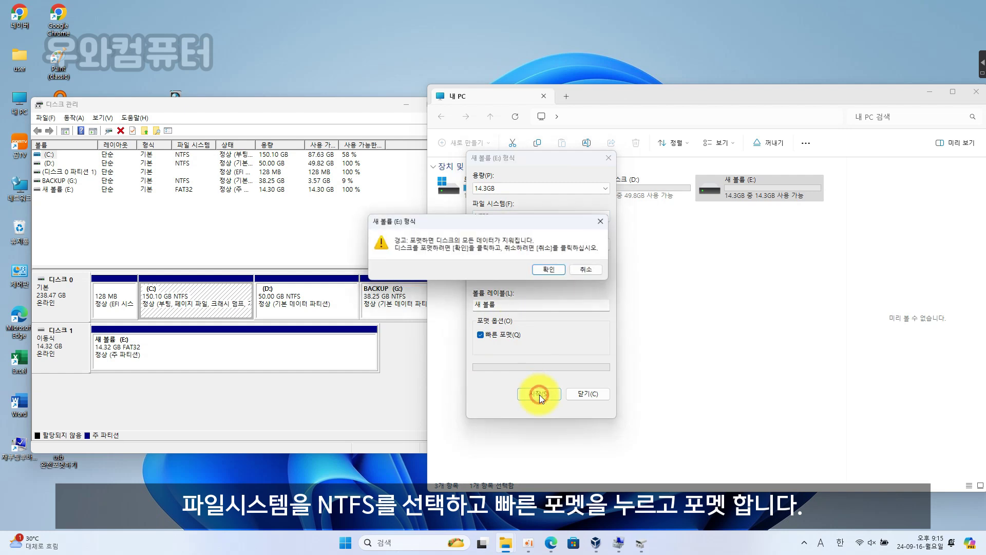
click(549, 269)
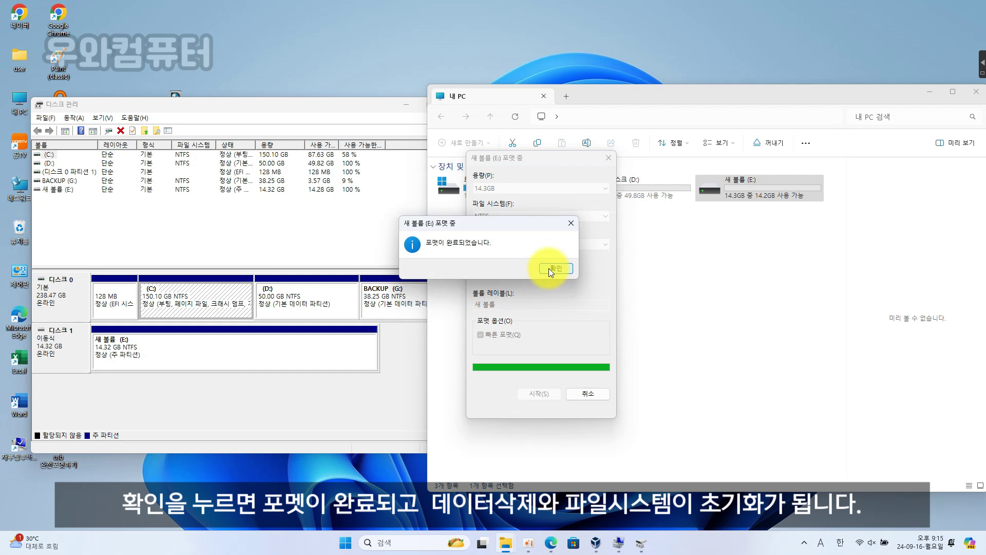
click(548, 268)
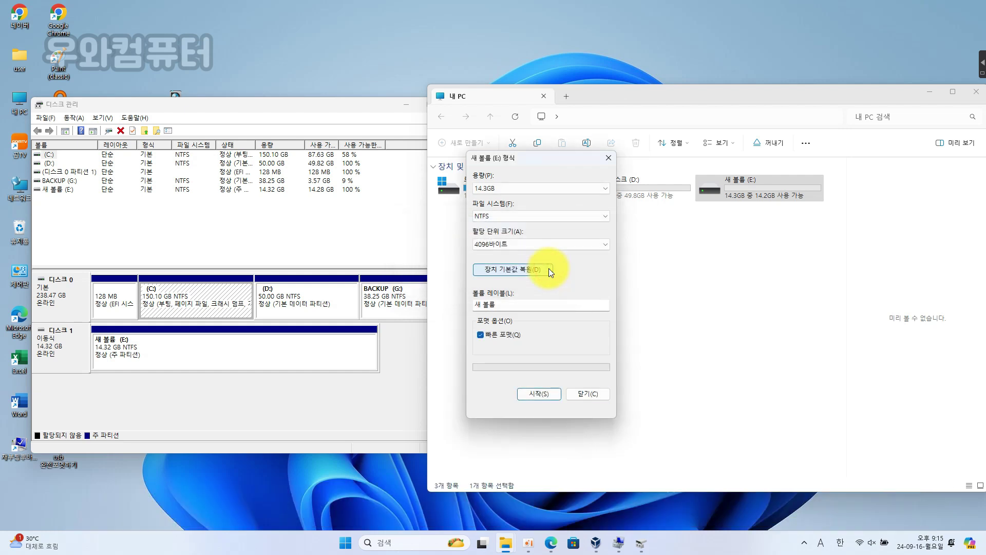
click(580, 280)
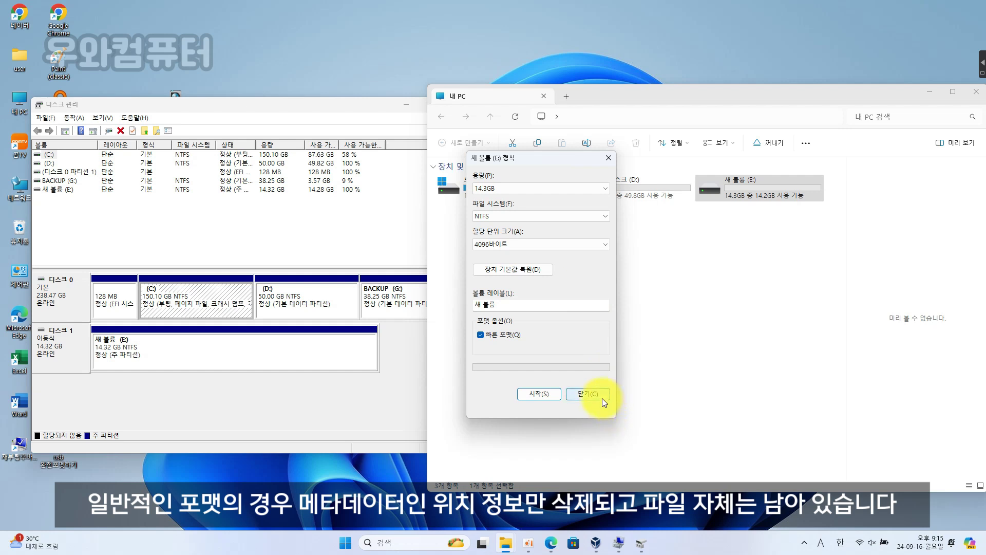
click(589, 394)
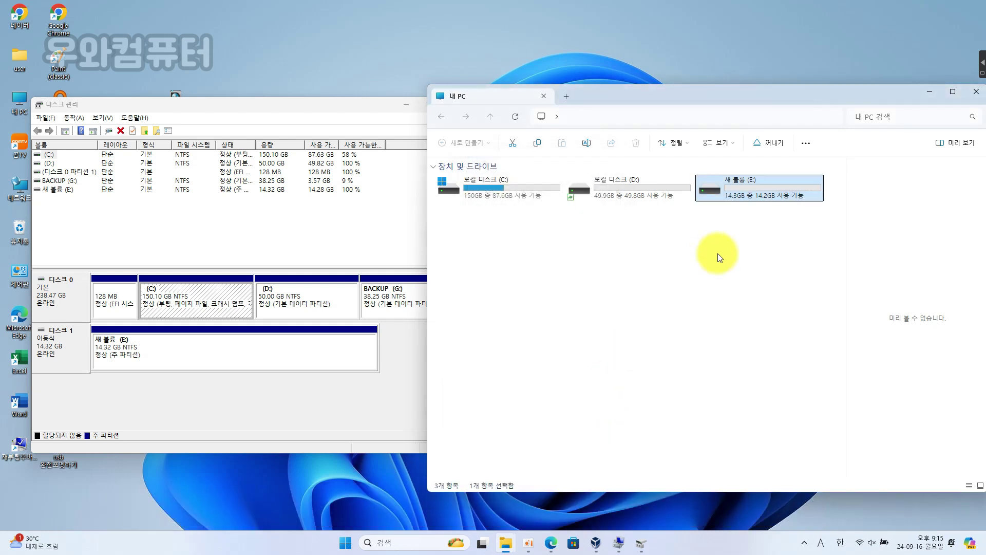
click(976, 94)
click(461, 109)
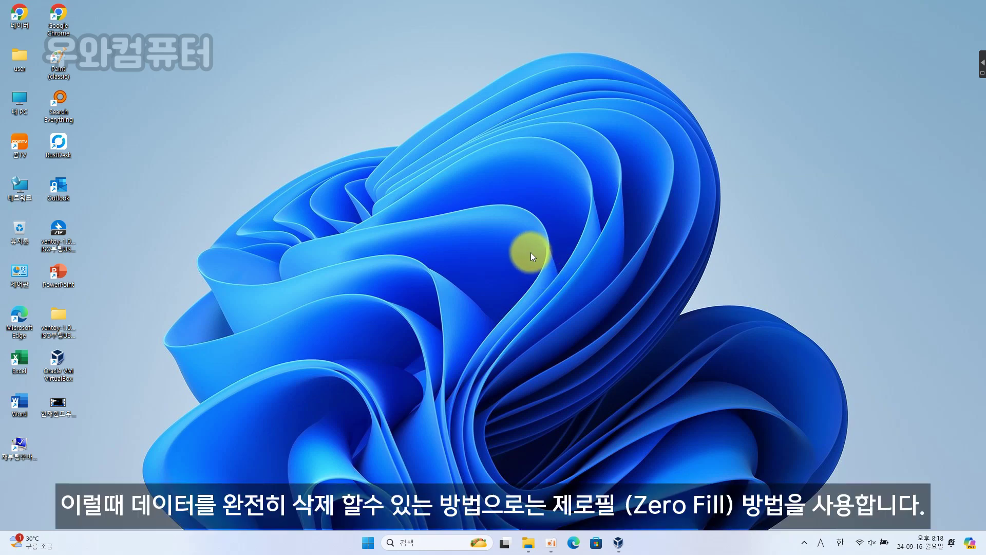
Run cmd with administrator rights as a new task from Task Manager
right_click(370, 546)
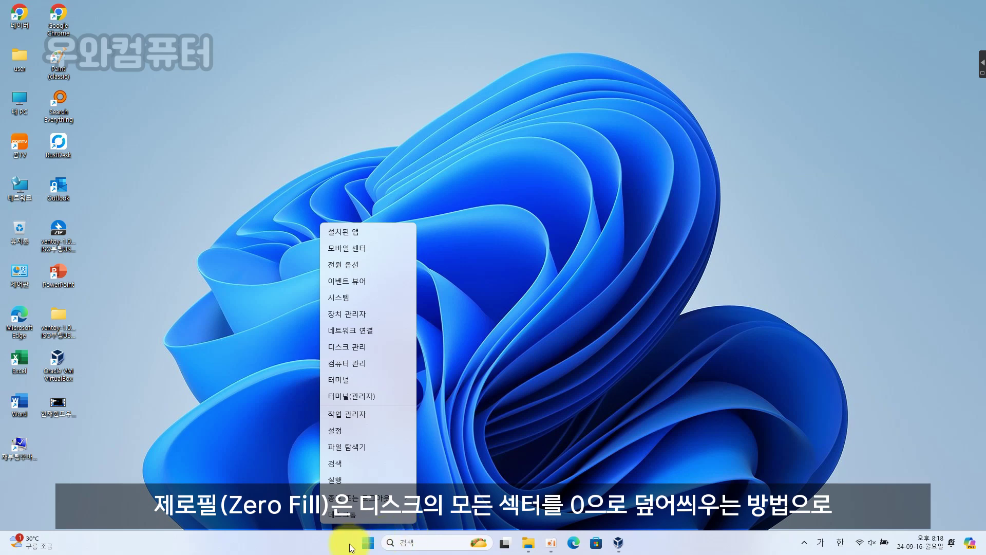
right_click(325, 538)
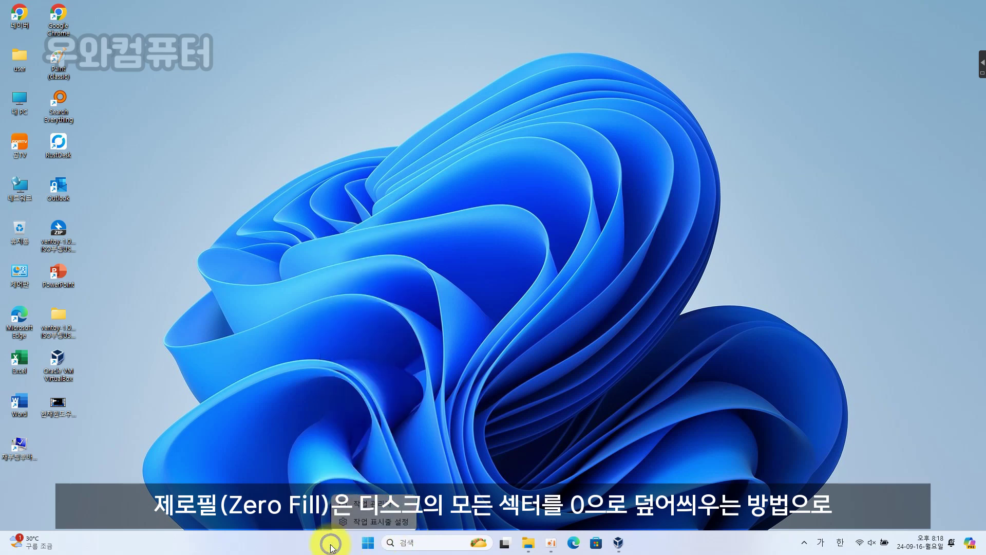
click(383, 506)
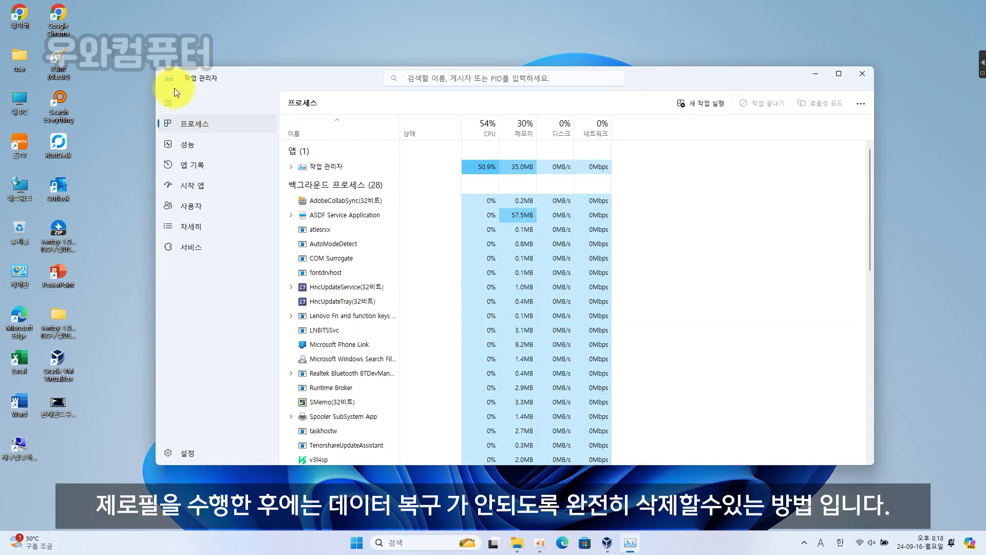
click(174, 105)
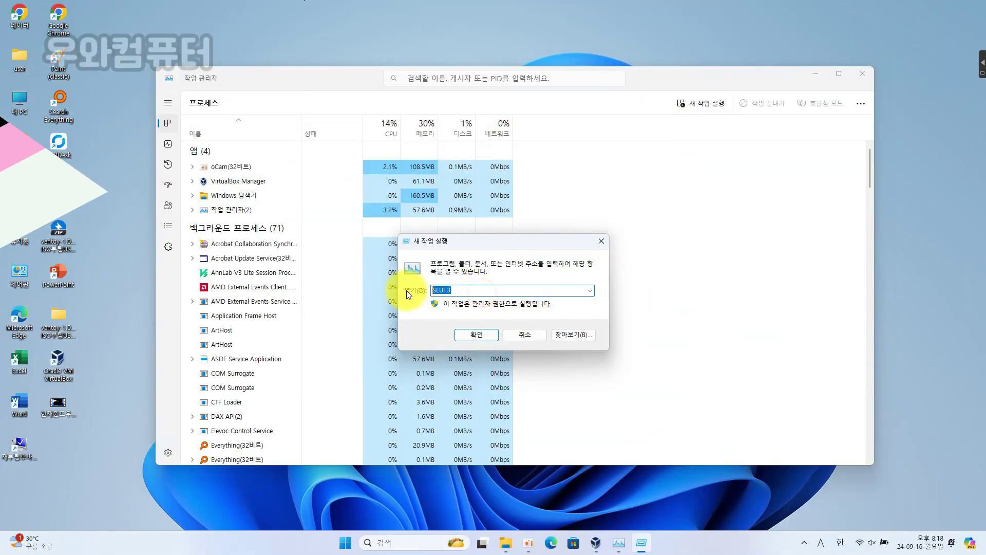
text(cmd)
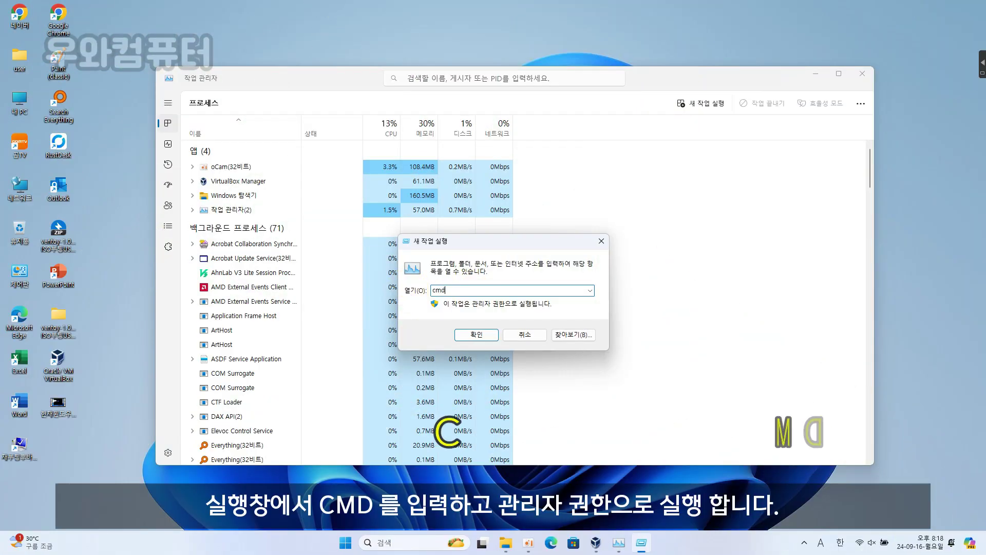
click(480, 333)
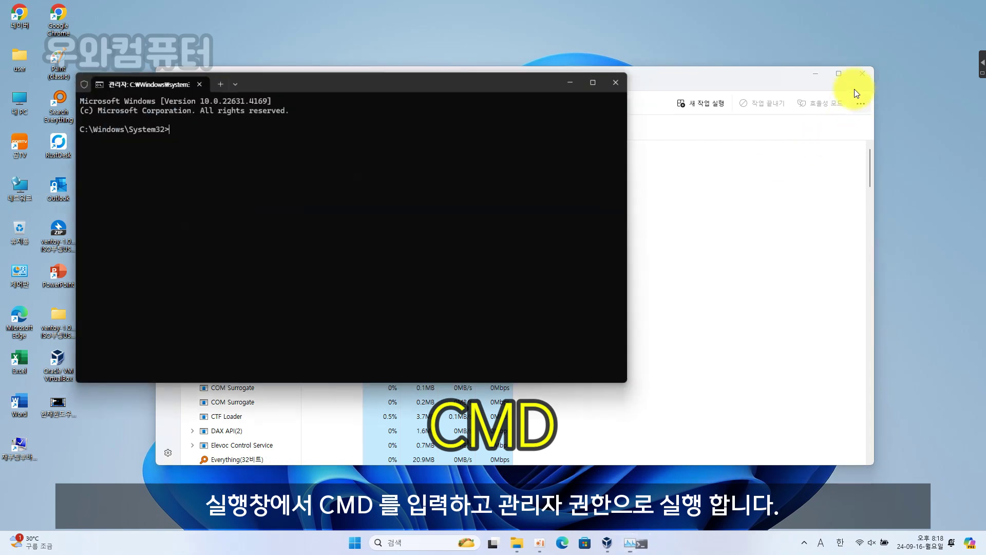
Close Task Manager and move and resize the command prompt window to the middle of the desktop
click(862, 74)
drag(436, 84, 594, 124)
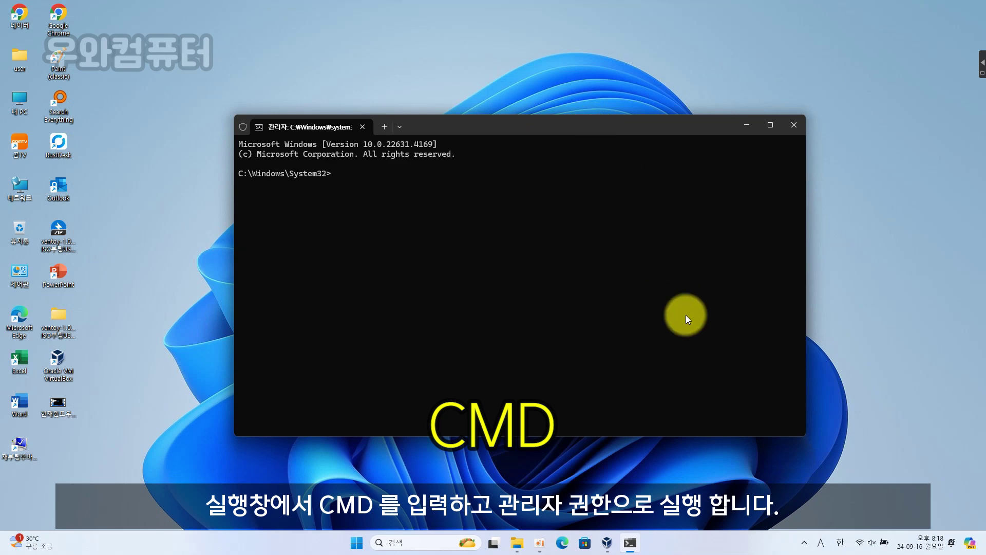
drag(804, 434, 772, 425)
drag(555, 128, 574, 107)
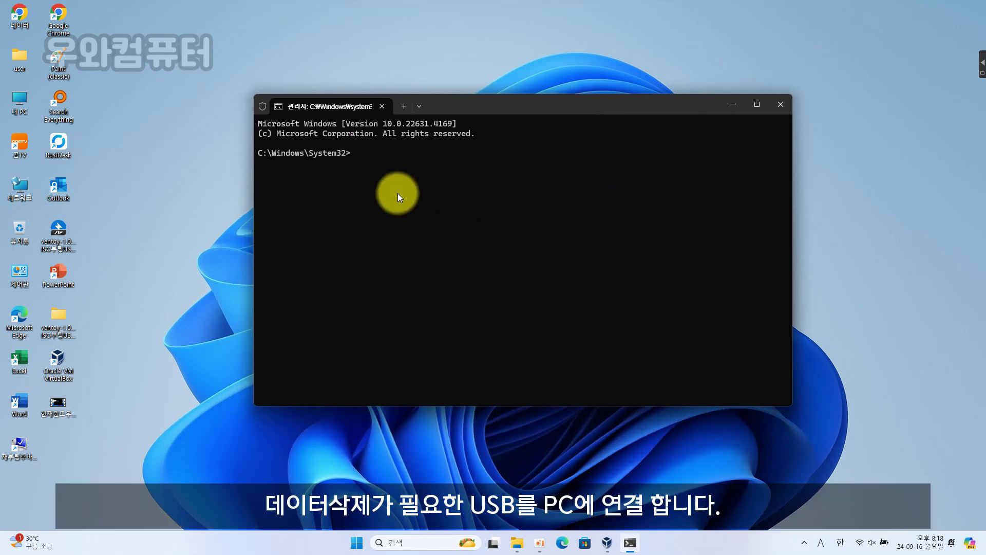
Check in 내 PC that the USB drive is connected, and close the window
click(178, 191)
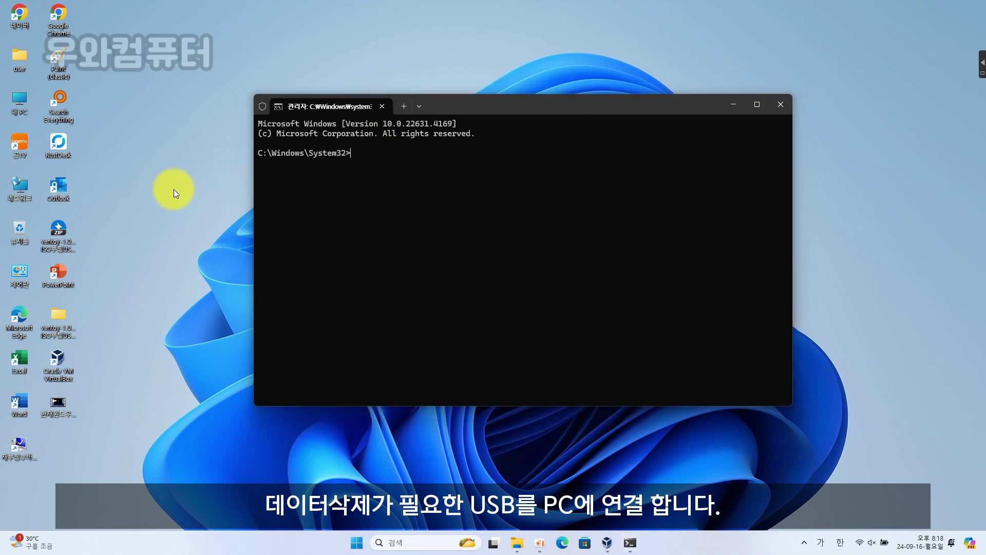
double_click(16, 99)
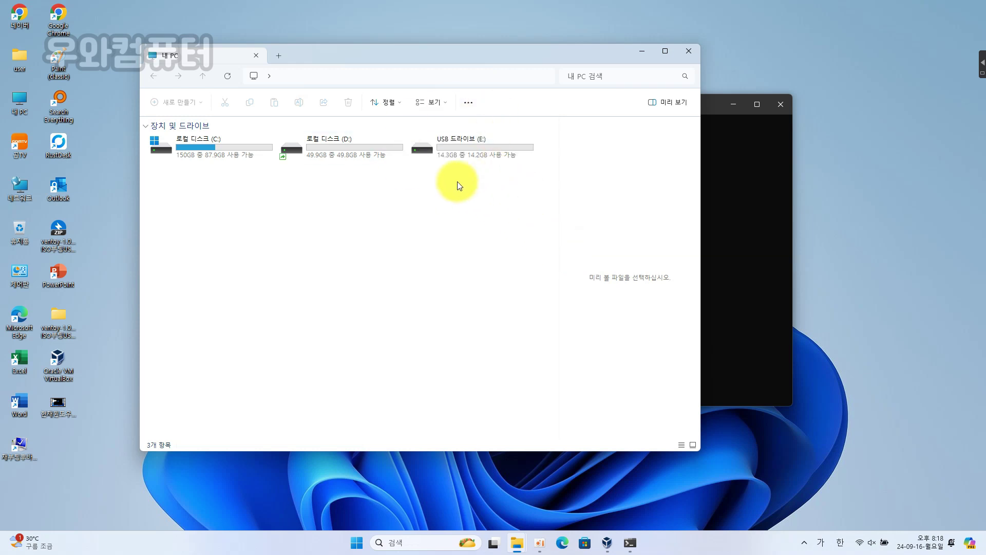
click(688, 50)
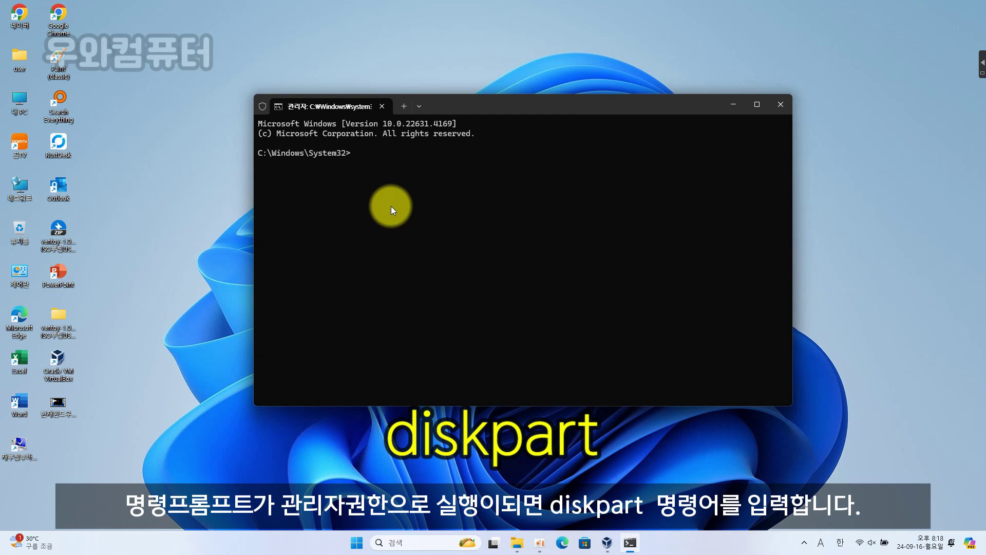
Start diskpart in the command prompt and list the connected disks with list disk
text(disk)
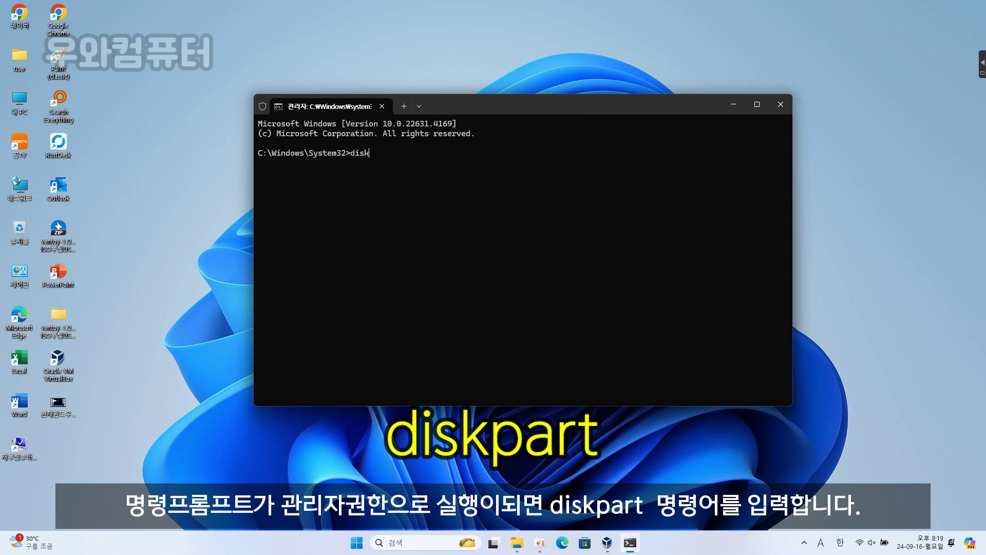
text(part)
key(Return)
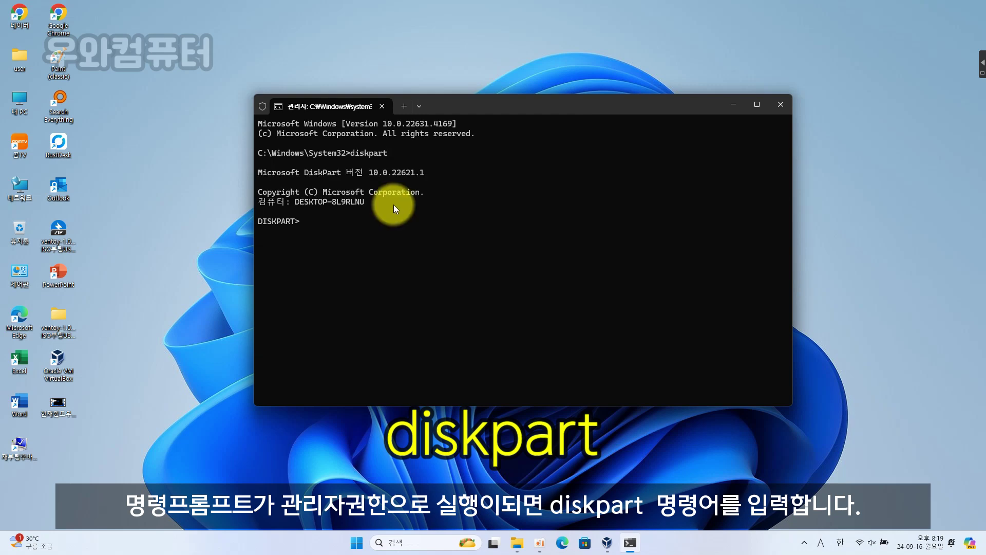
text(list disk)
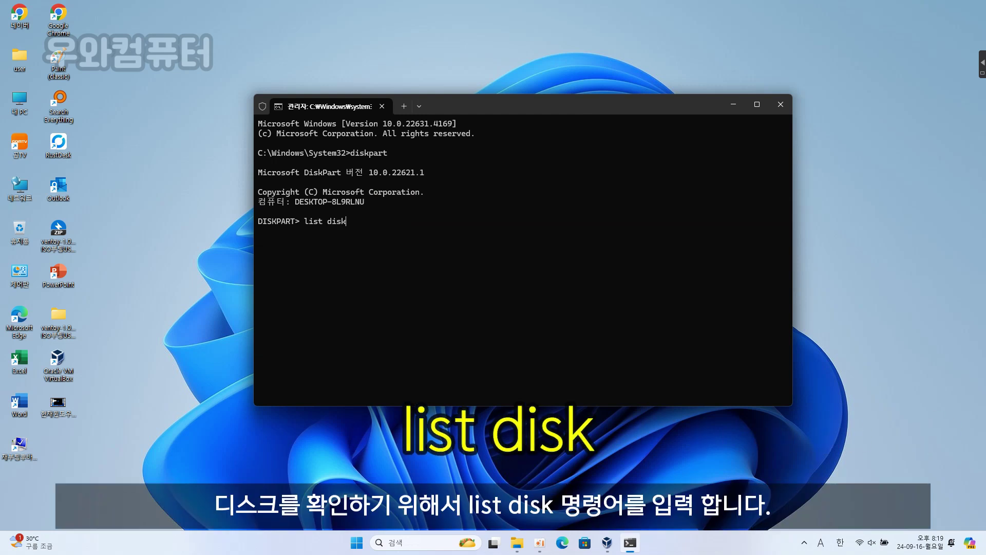
key(Return)
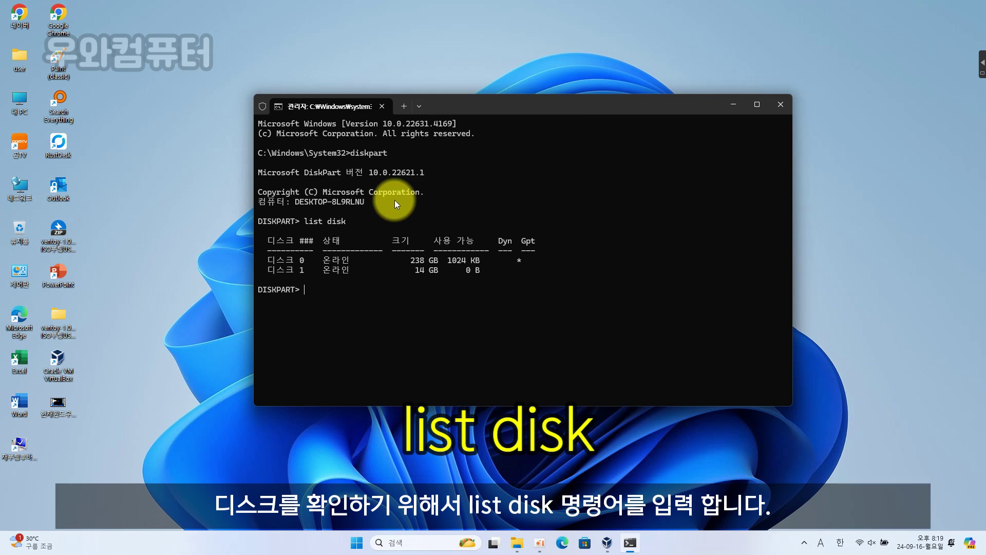
Select disk 1 in DiskPart with select disk 1 and zero-fill all its sectors with clean all
text(select)
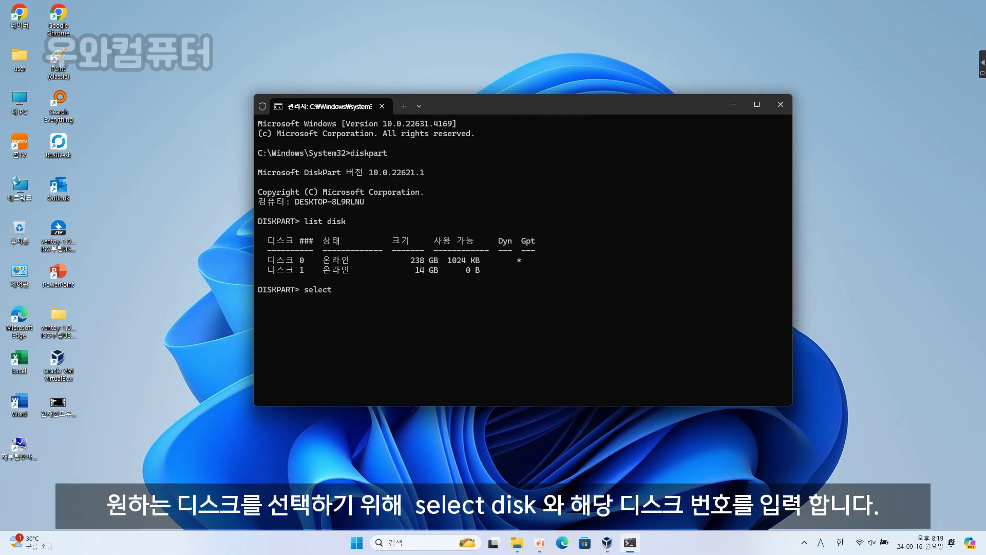
text( disk 1)
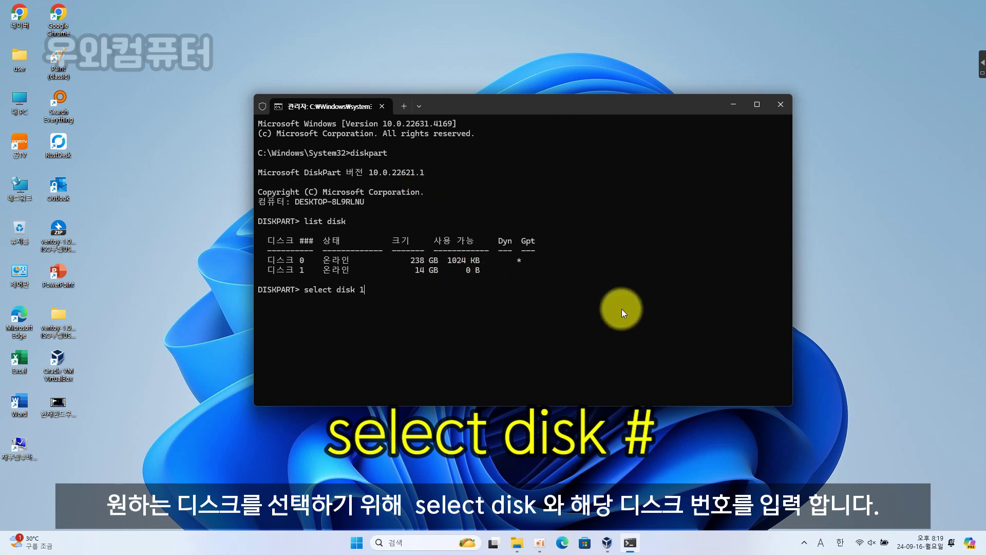
key(Return)
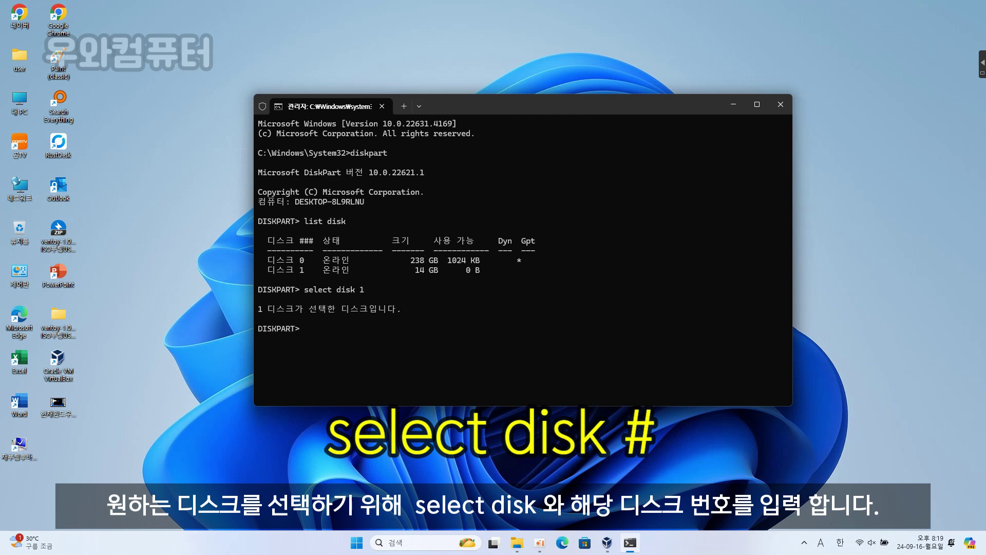
text(clean a)
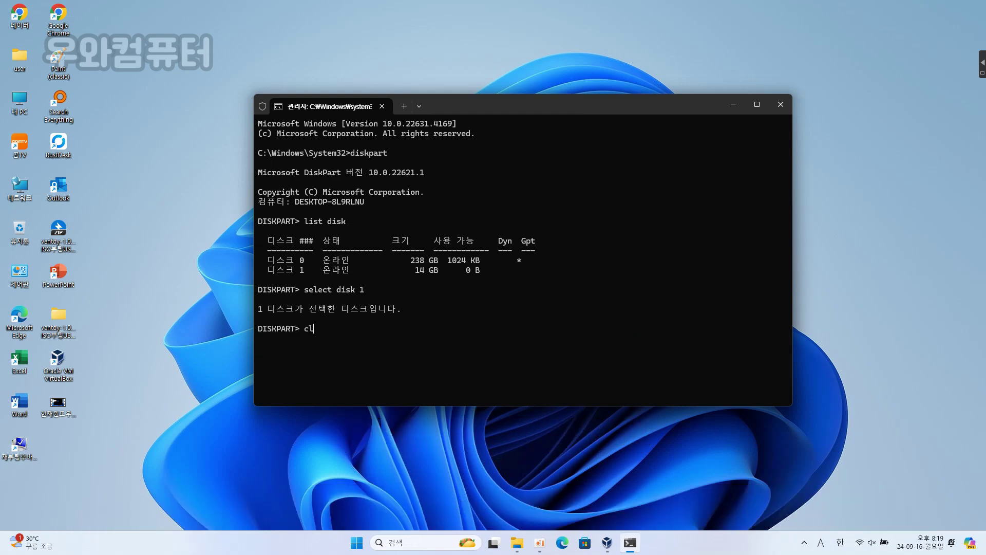
text(ll)
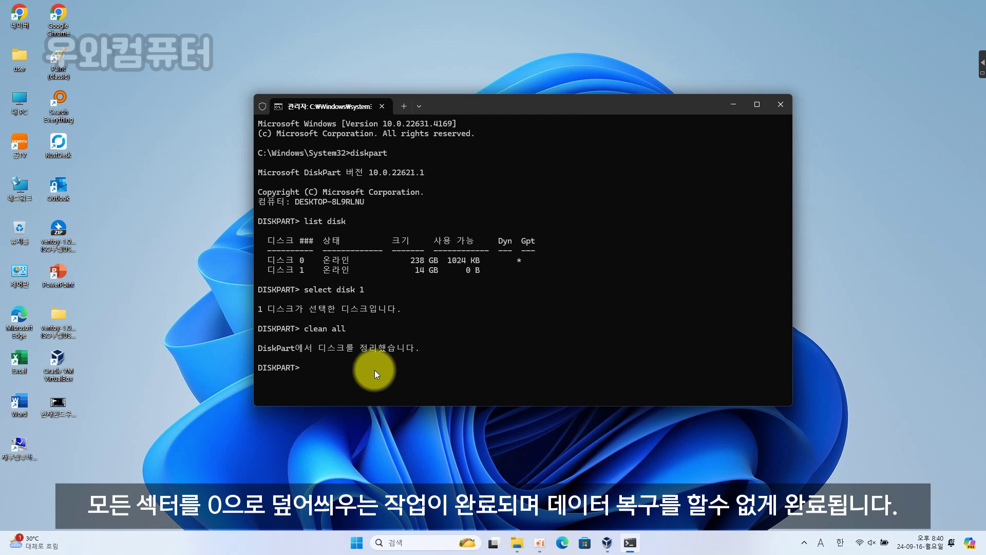
Write convert gpt, swap the option to mbr and back to gpt, and run the command to convert the selected disk
text(co)
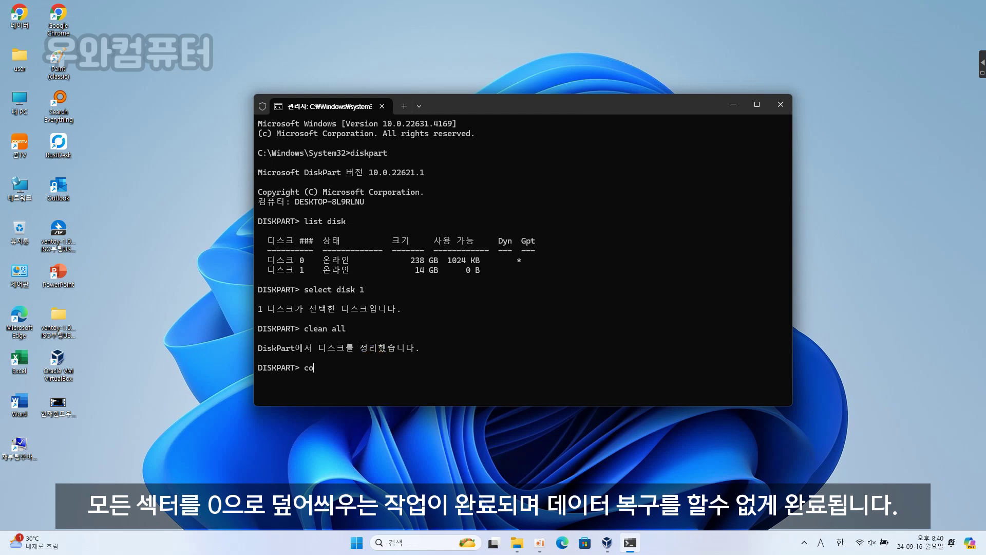
text(nvert)
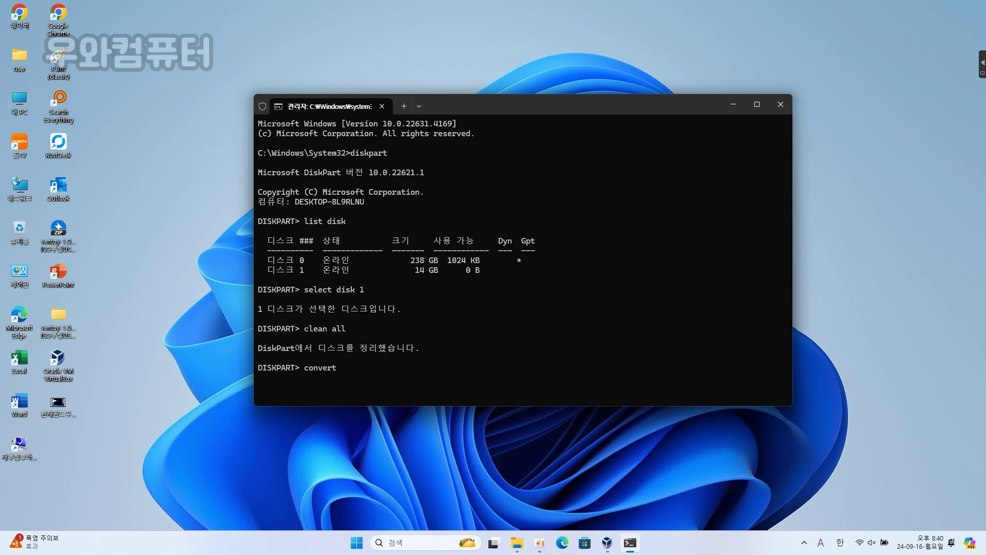
text(gpt)
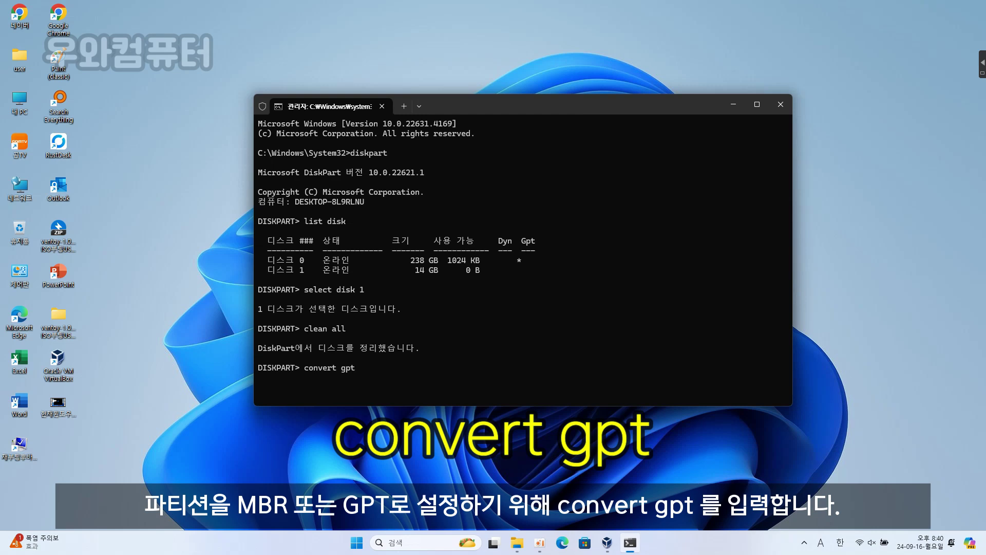
key(BackSpace)
key(BackSpace)
key(BackSpace)
text(mbr)
key(BackSpace)
key(BackSpace)
key(BackSpace)
text(gpt)
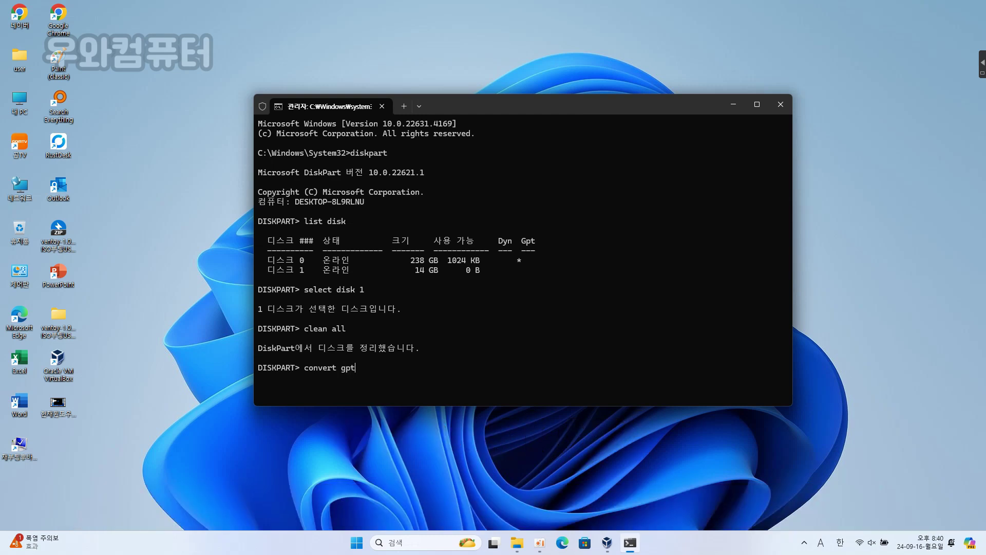
key(Return)
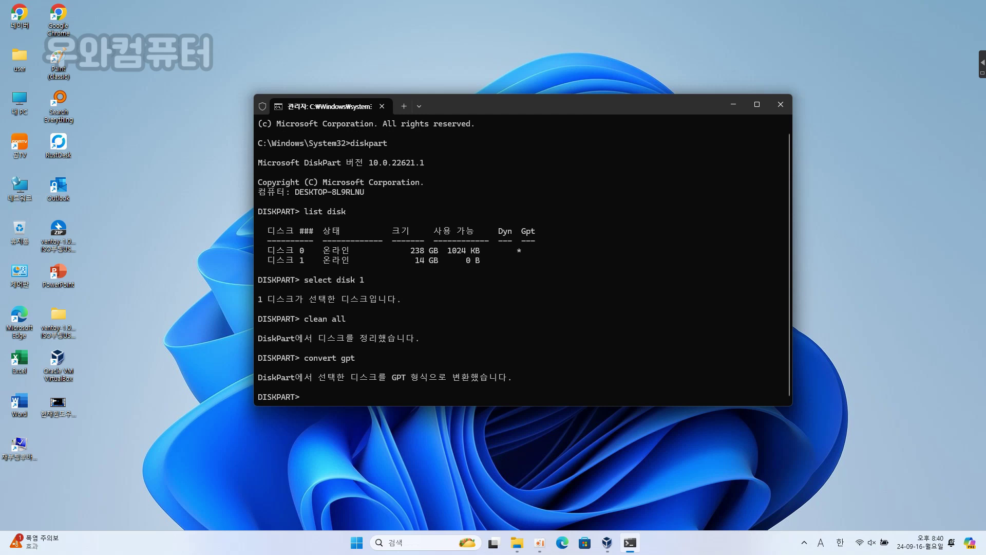
Create a primary partition on the selected disk with create partition primary
text(cr)
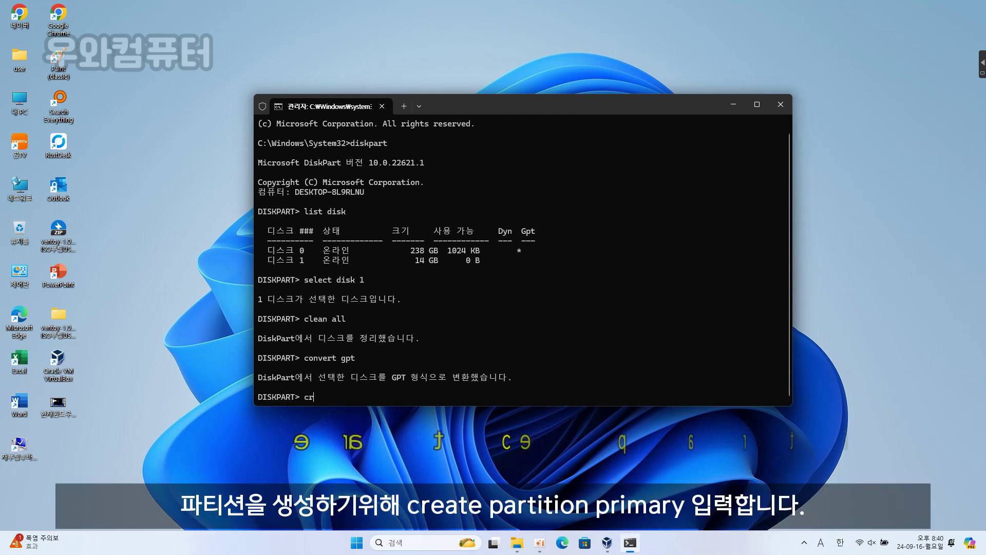
text(eate partition p)
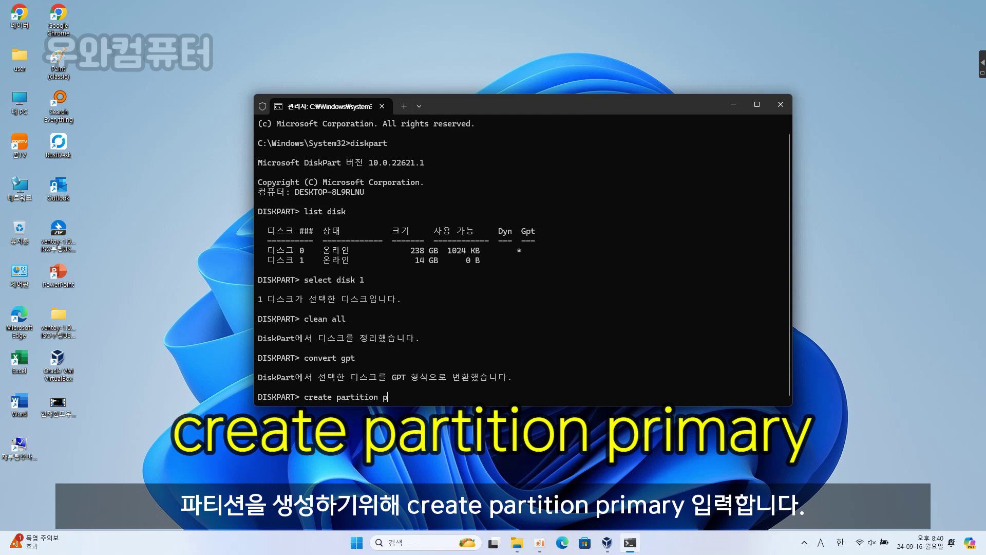
text(rimary)
key(Return)
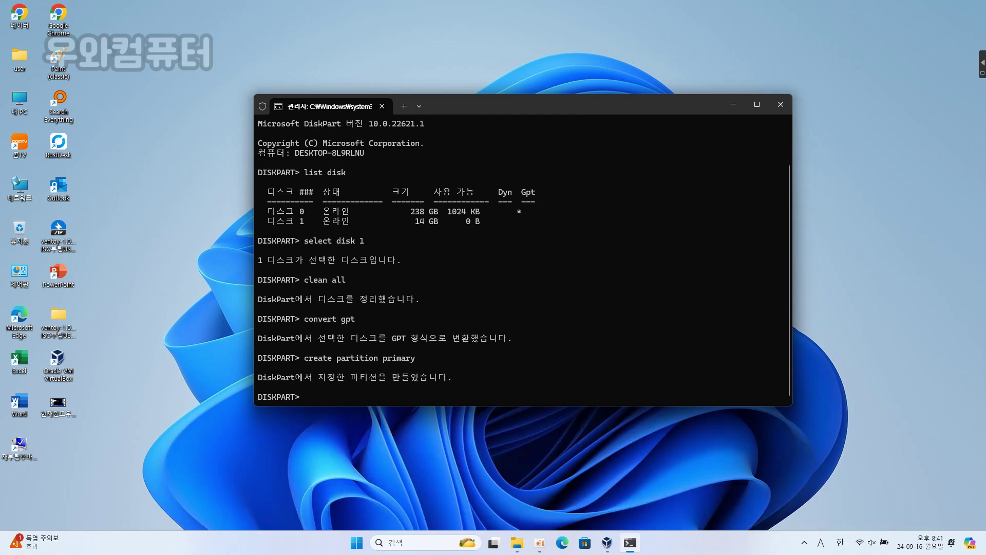
Quick-format the new partition as NTFS with format fs=ntfs quick and give it a drive letter with assign
text(format f)
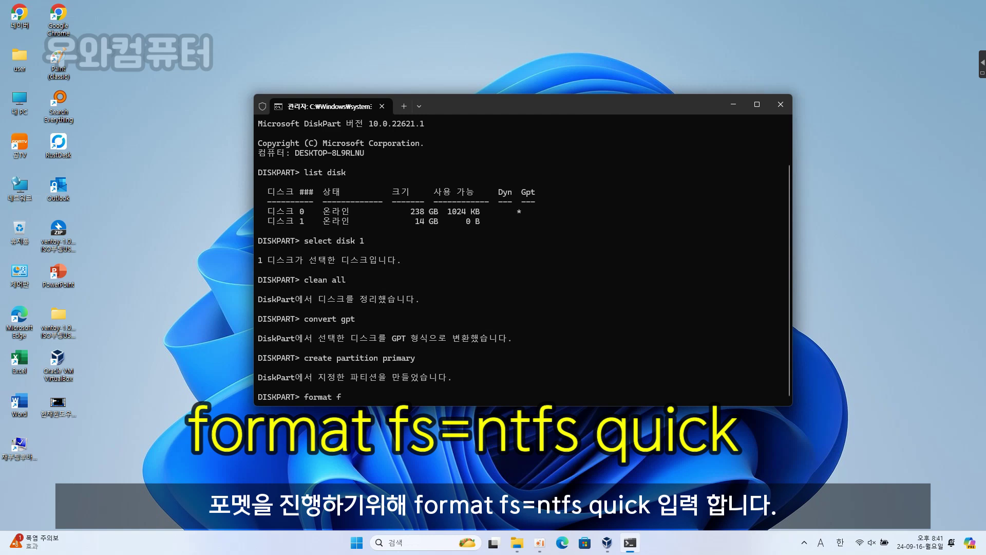
text(s=ntfs quick)
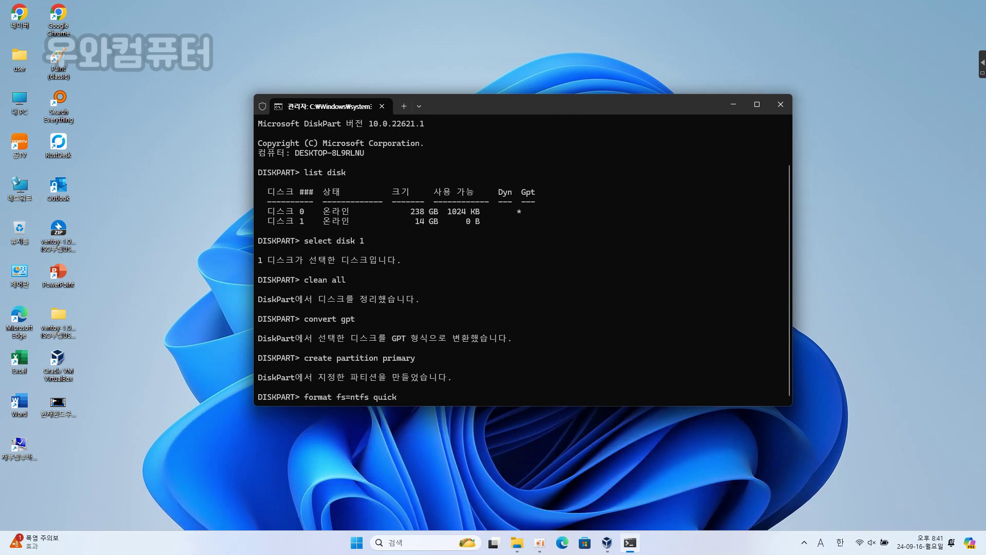
key(Return)
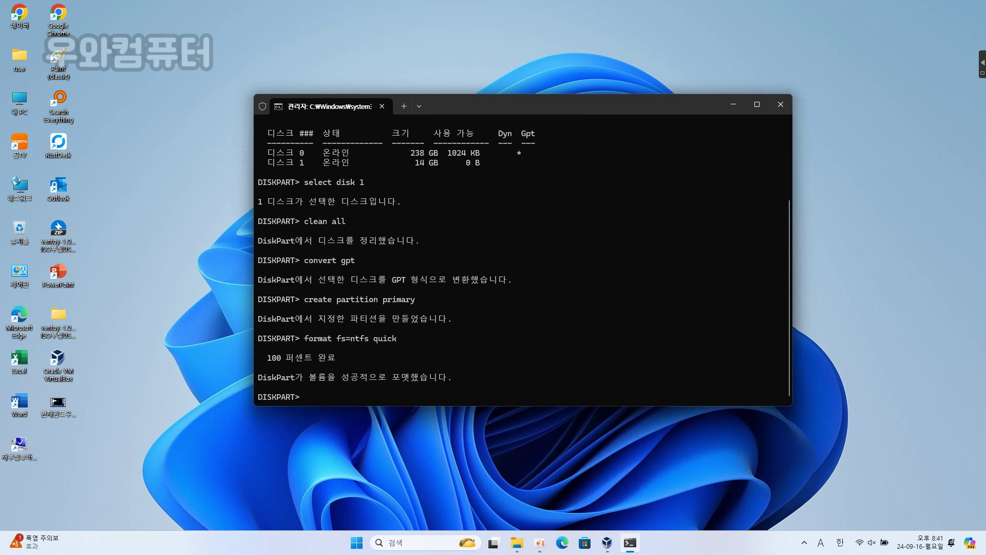
text(assign)
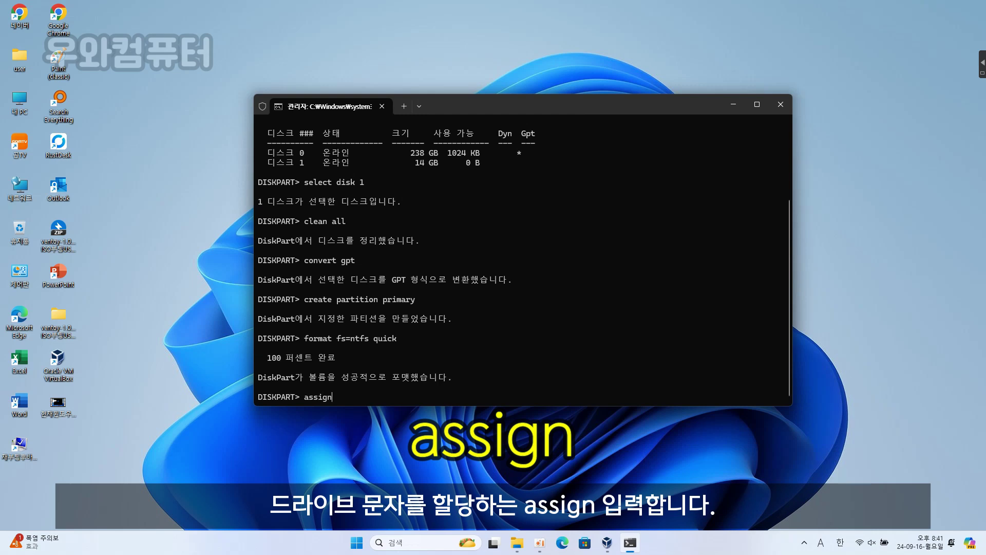
key(Return)
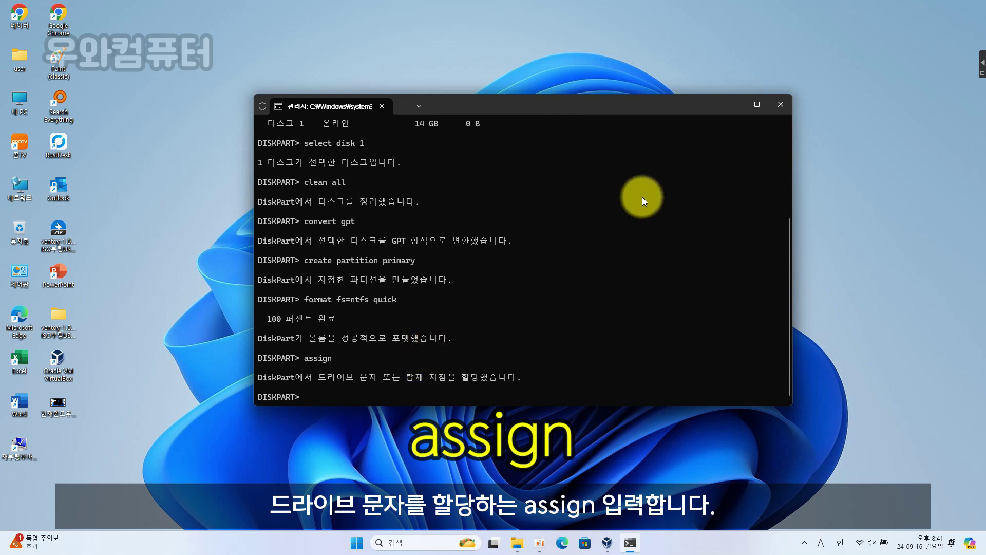
Minimize the command prompt, open 컴퓨터 관리 from 내 PC, move its window to mid-desktop and show 디스크 관리
click(729, 100)
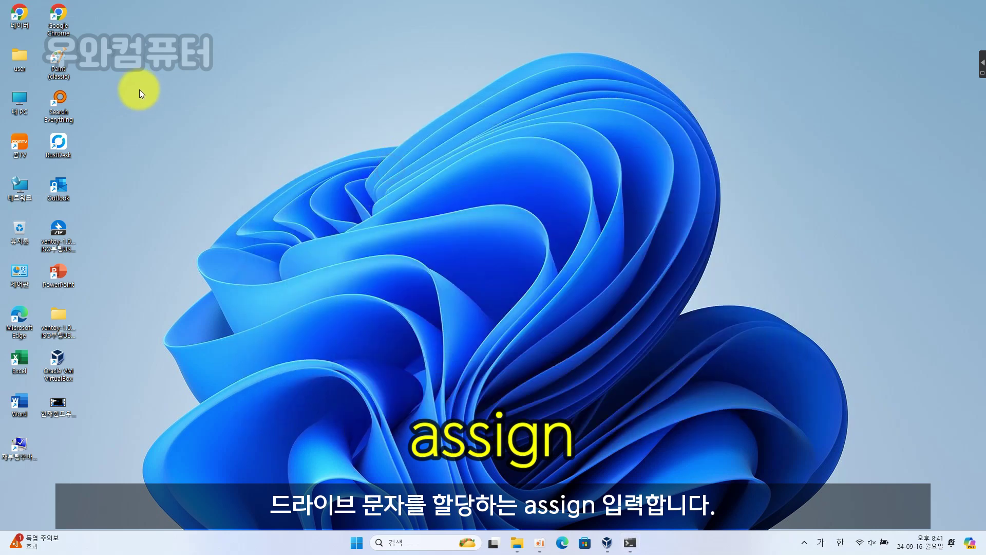
right_click(17, 103)
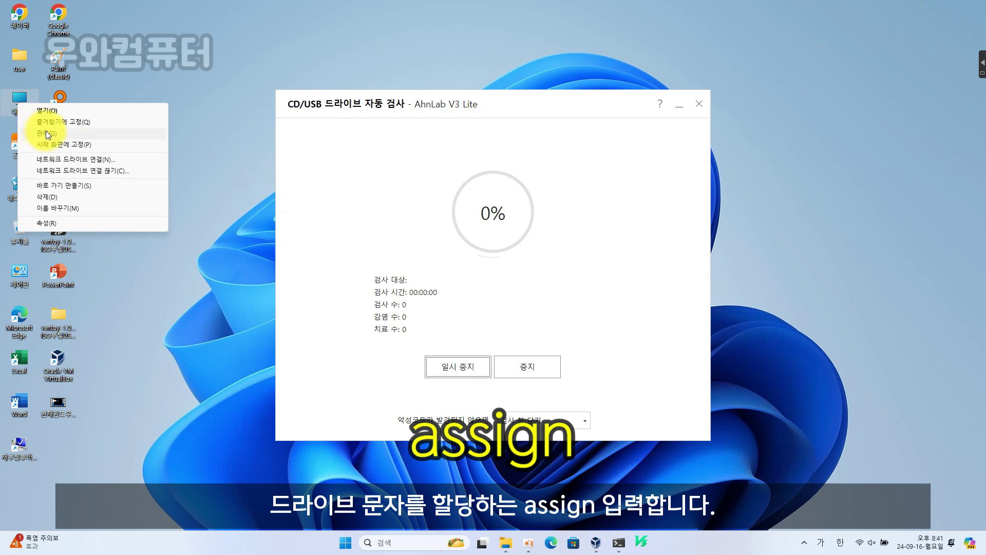
click(47, 133)
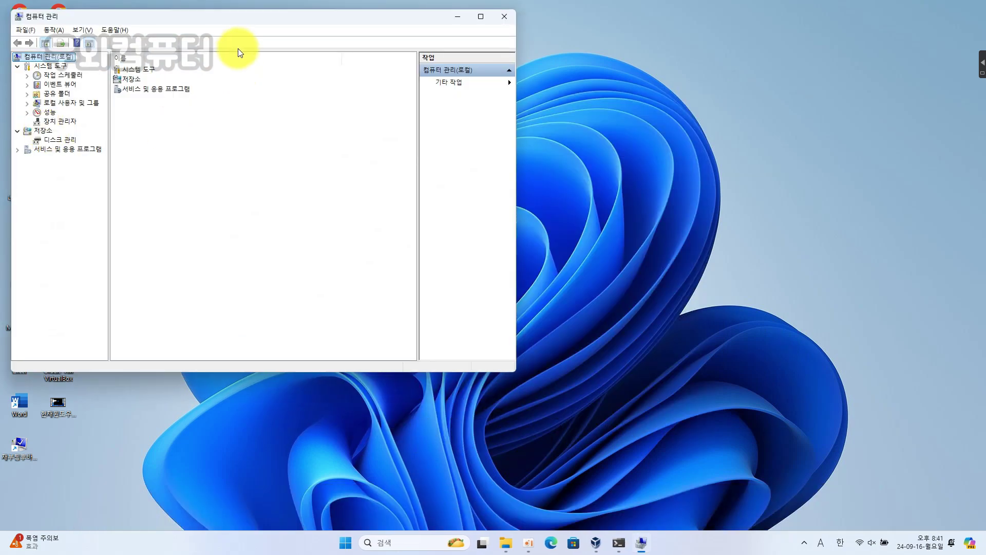
drag(240, 18, 496, 66)
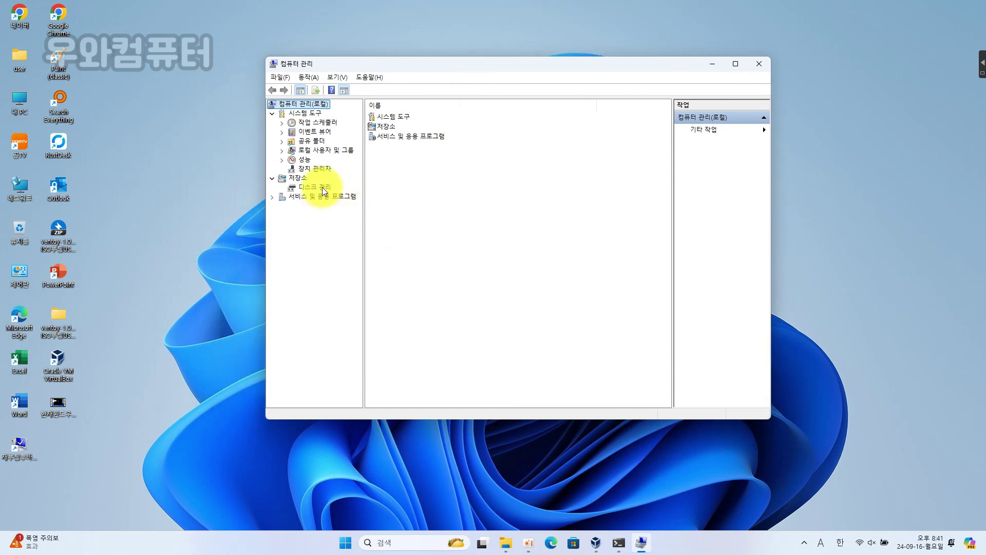
click(319, 187)
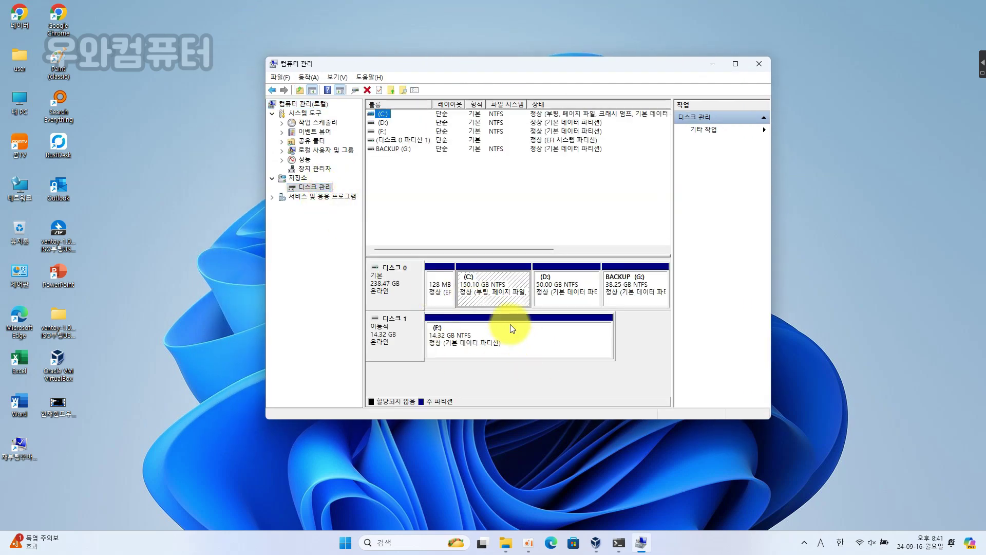
Open the F: volume of disk 1 to check its contents, and close both the folder and 컴퓨터 관리 windows
right_click(547, 337)
click(576, 344)
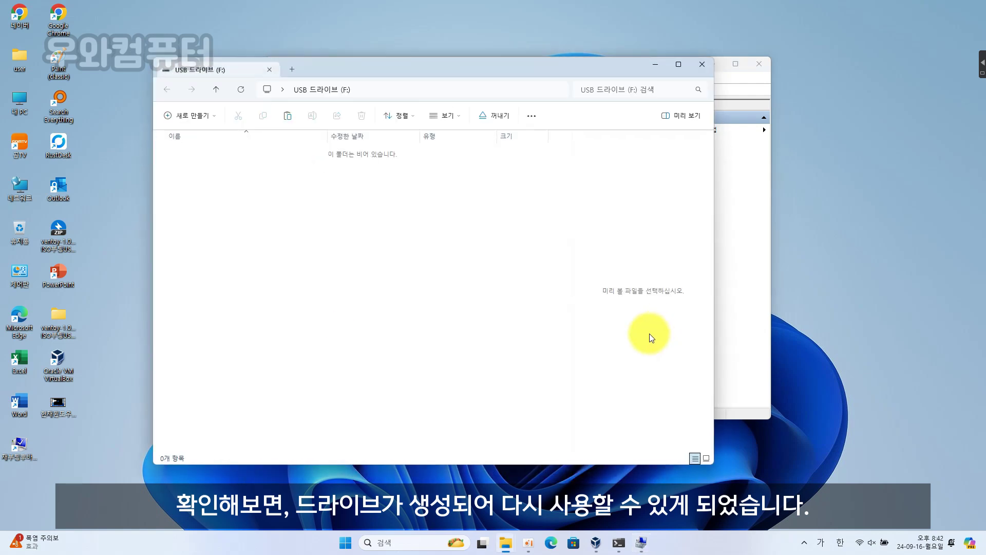
click(702, 65)
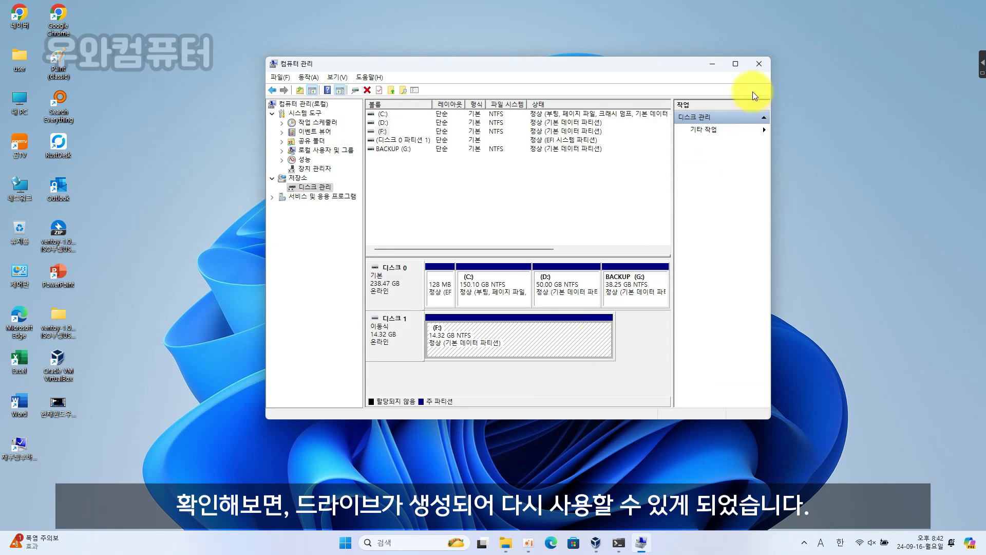
click(763, 67)
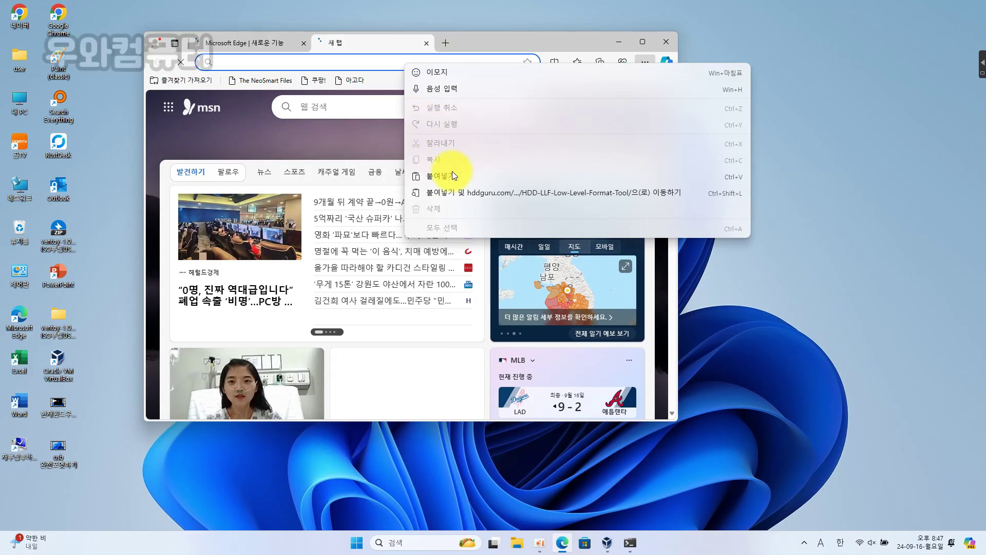
Open the copied hddguru.com address of the HDD LLF Low Level Format Tool in Edge and maximize the browser window
click(455, 174)
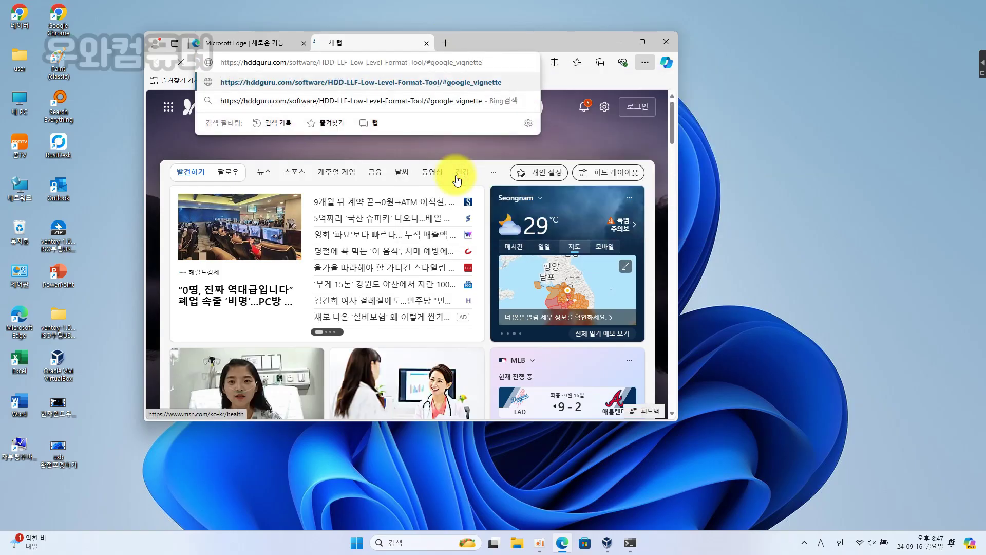
key(Return)
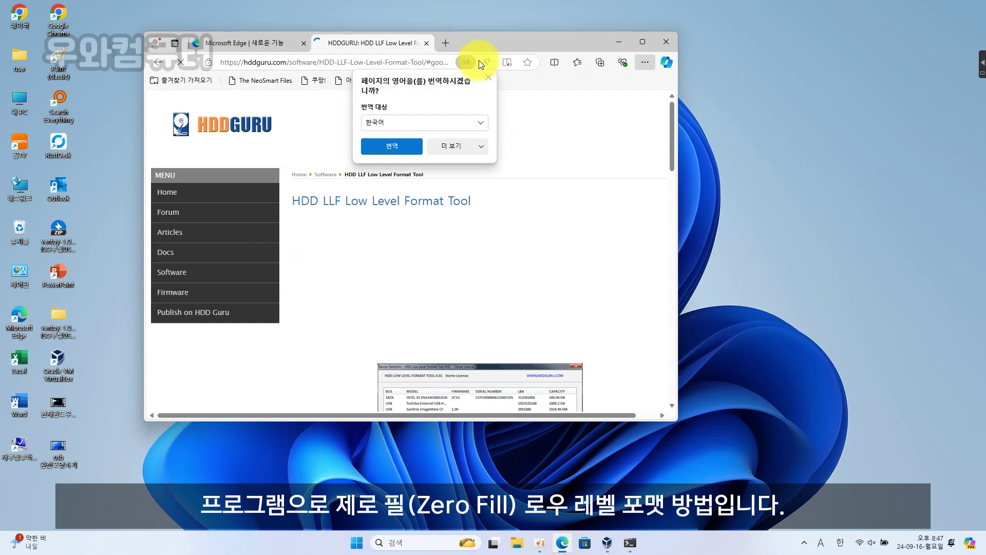
double_click(484, 47)
Translate the HDD LLF Low Level Format Tool page into Korean
scroll(476, 168, down, 7)
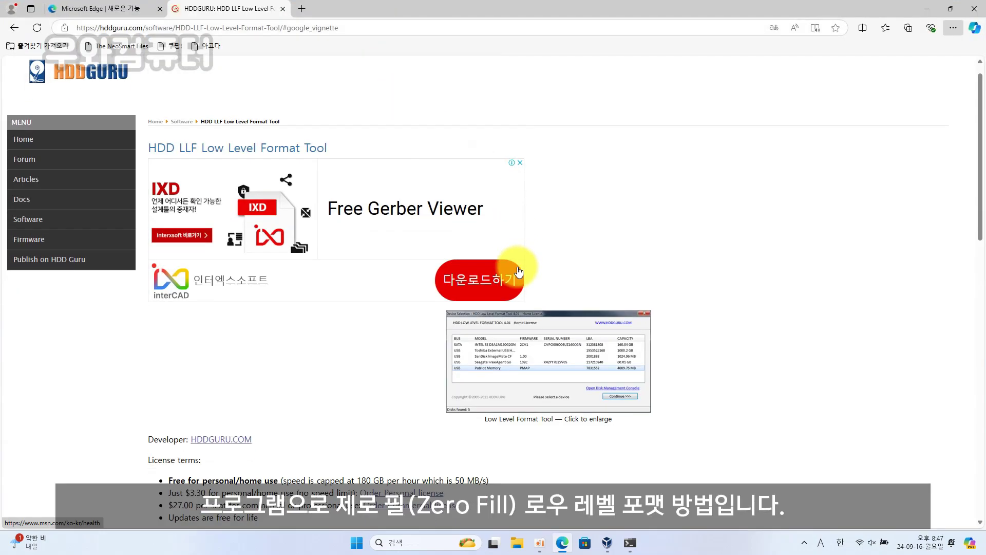
right_click(95, 283)
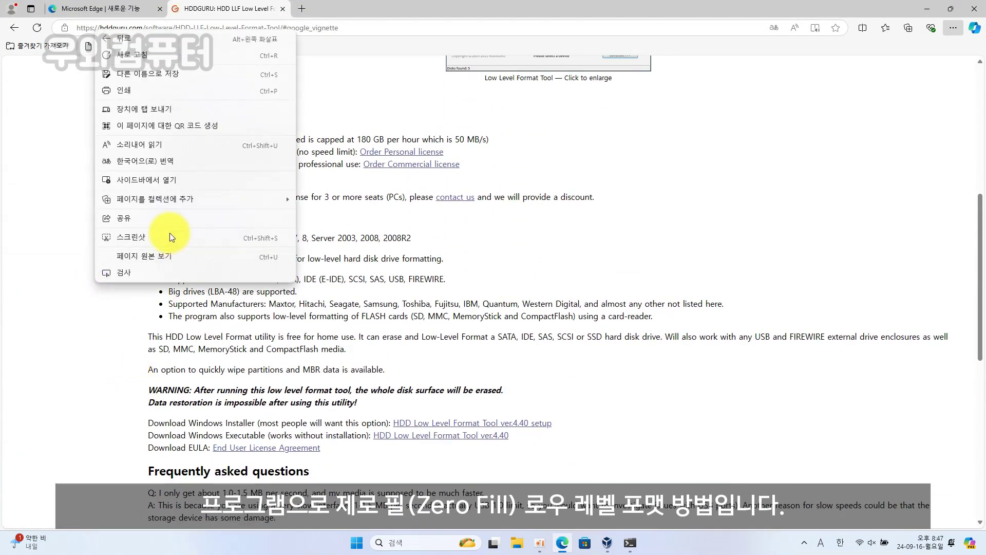
click(146, 161)
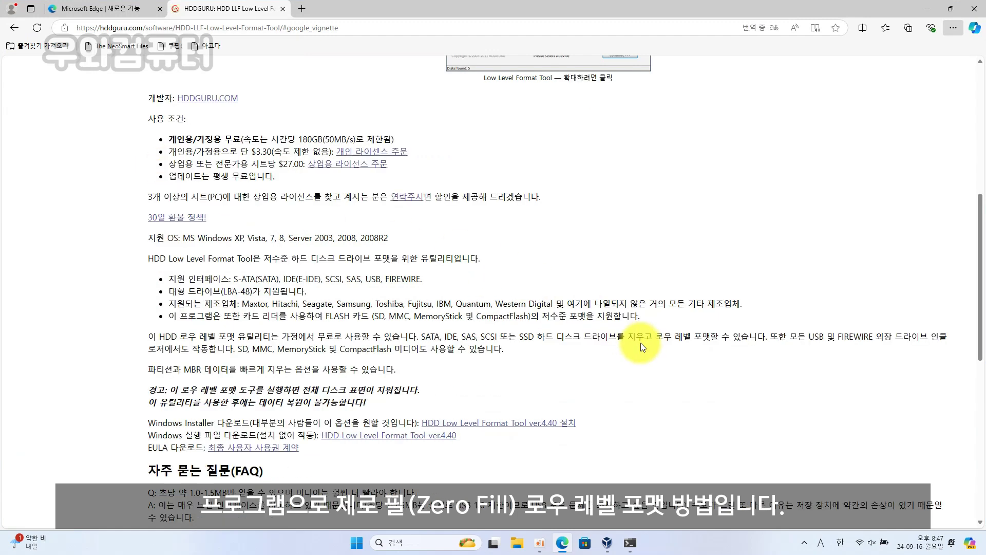
Look through the translated page for the tool's description, license terms and download links
scroll(552, 324, up, 7)
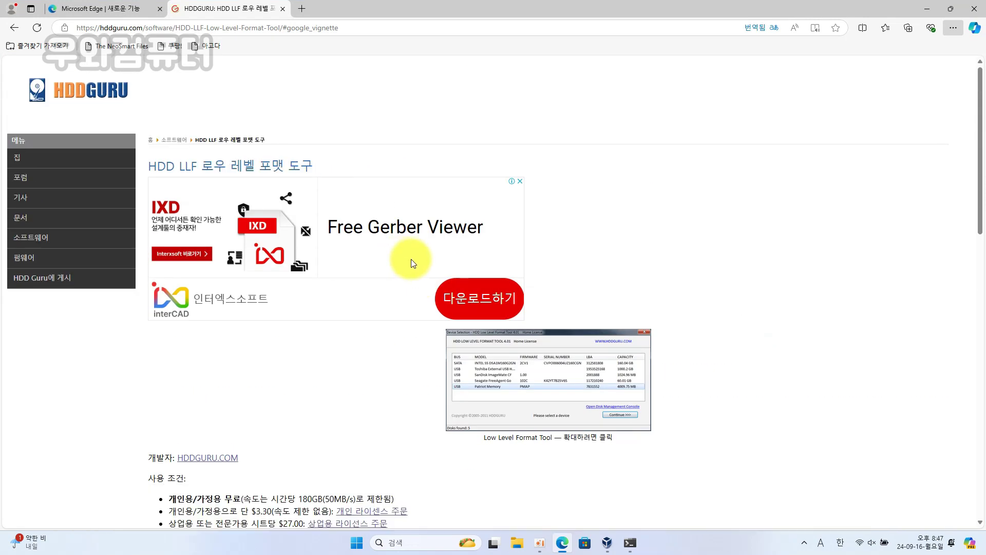
scroll(411, 258, down, 5)
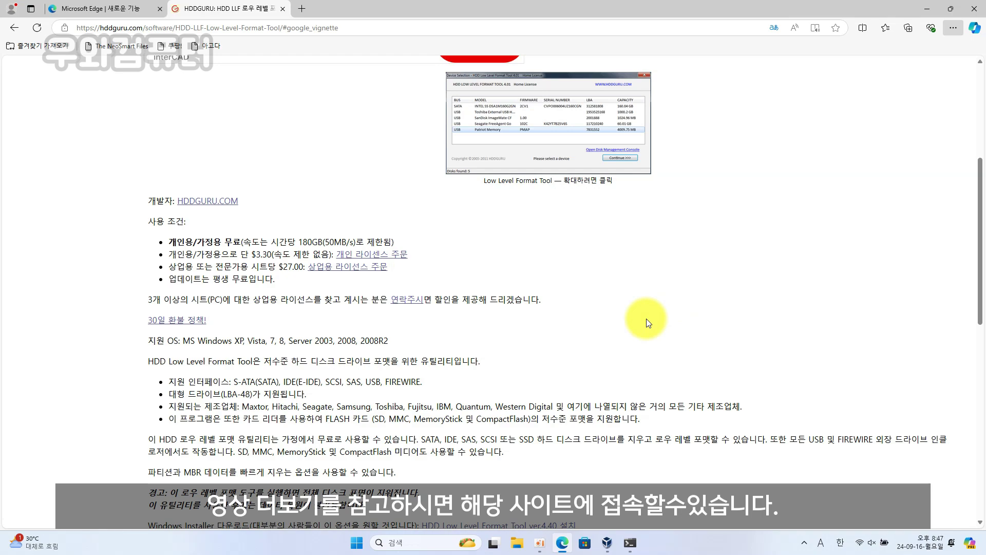
scroll(647, 323, down, 5)
scroll(464, 345, down, 8)
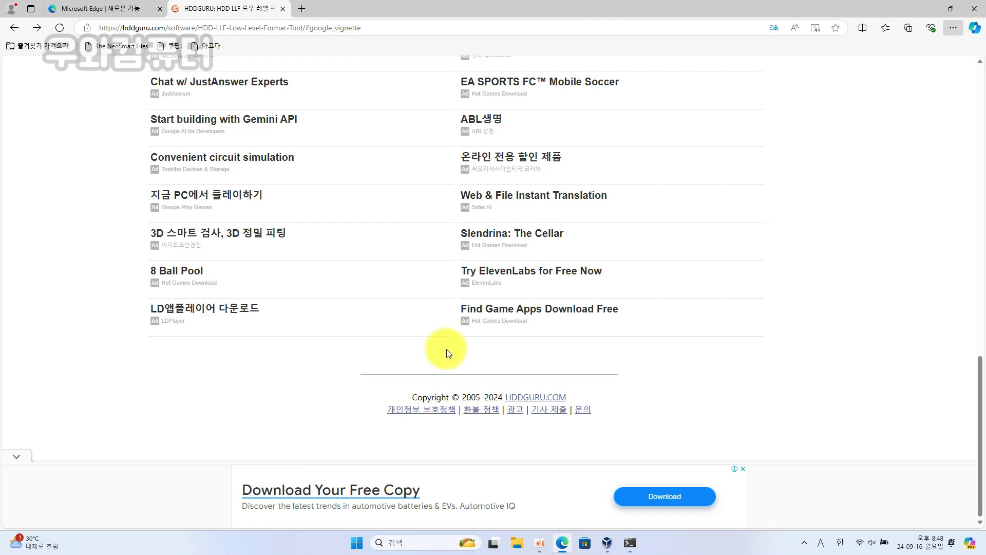
scroll(445, 349, up, 12)
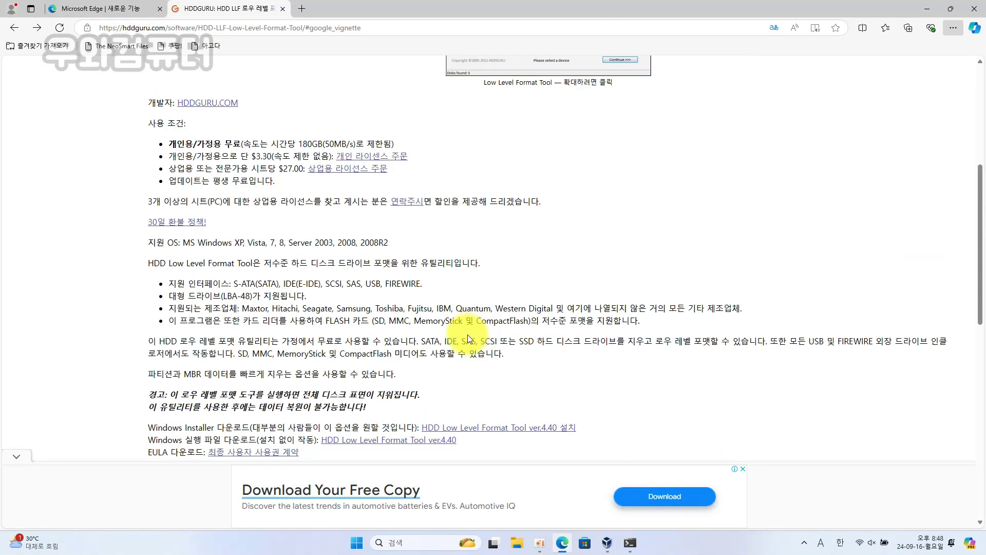
Download the no-install Windows executable of HDD Low Level Format Tool ver.4.40 from the translated page
scroll(468, 338, down, 1)
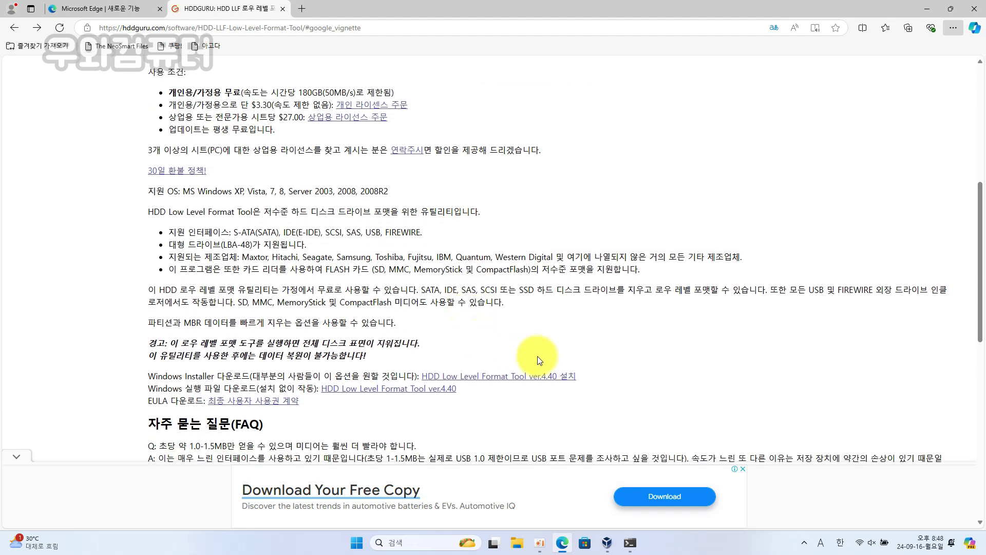
scroll(467, 339, up, 1)
scroll(465, 355, down, 1)
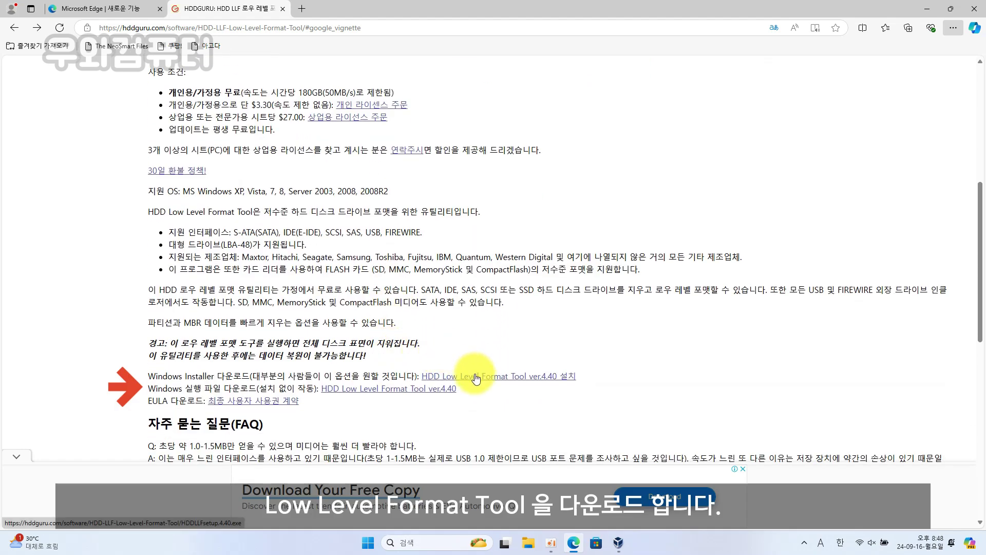
click(416, 390)
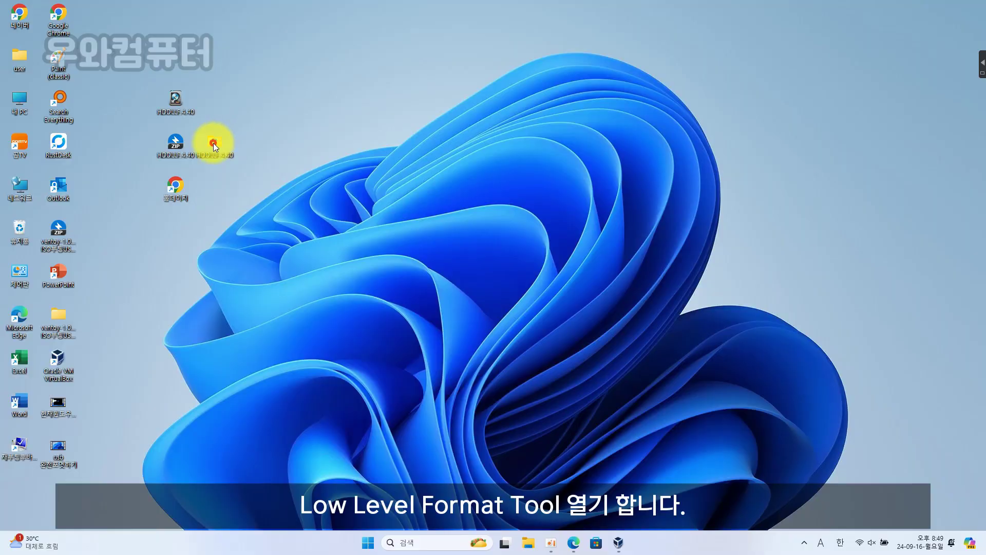
Run HDDLLF.4.40 from its desktop folder, allow it through SmartScreen, and continue with the free version
double_click(214, 143)
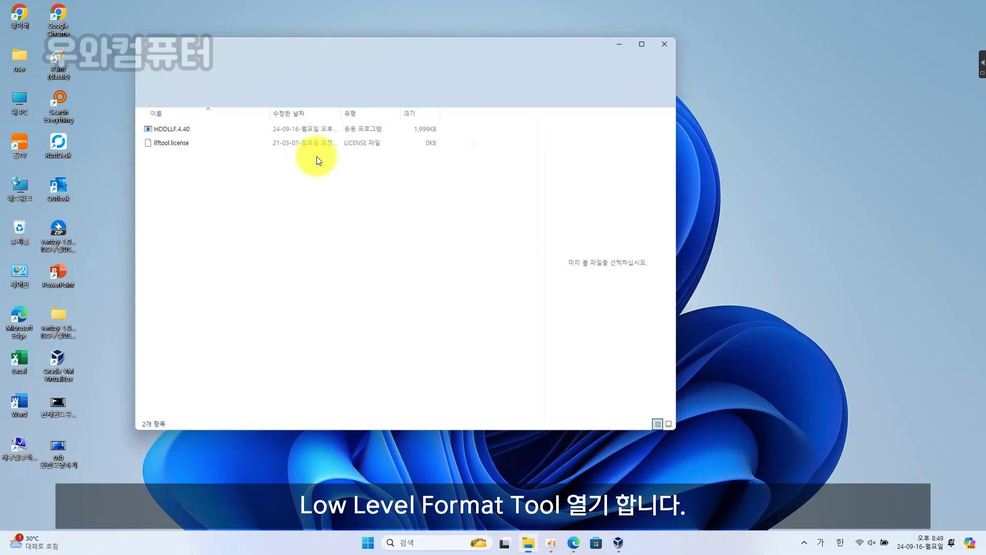
click(173, 130)
right_click(174, 132)
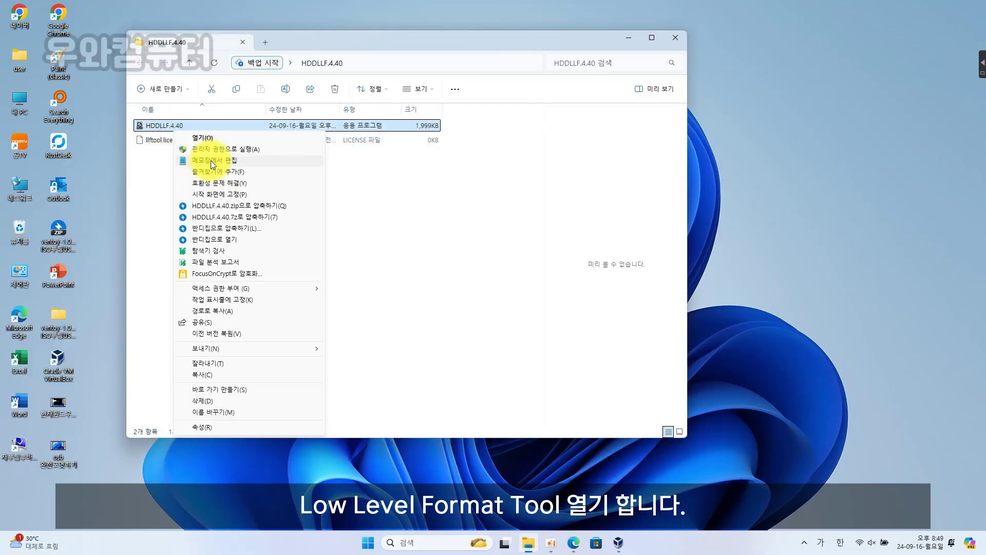
click(214, 138)
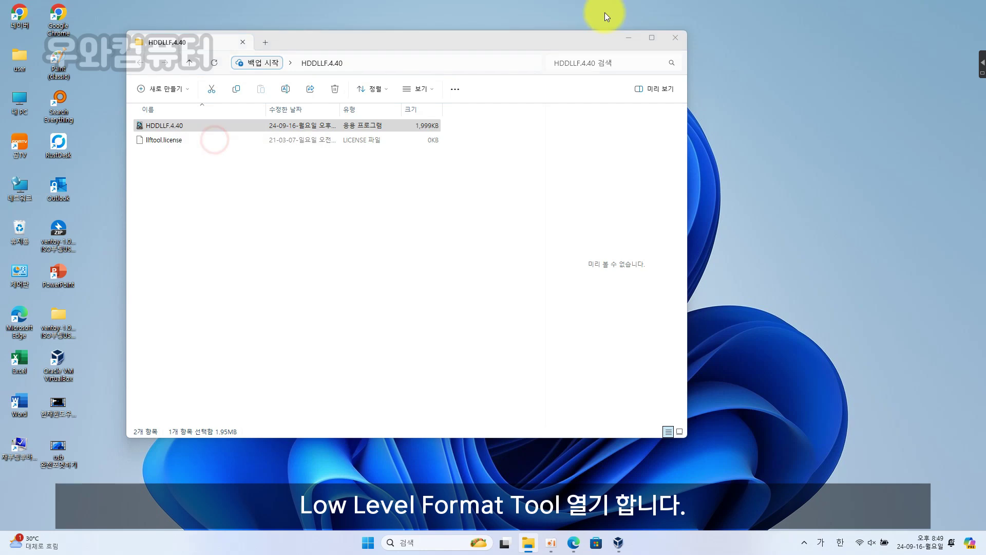
click(387, 194)
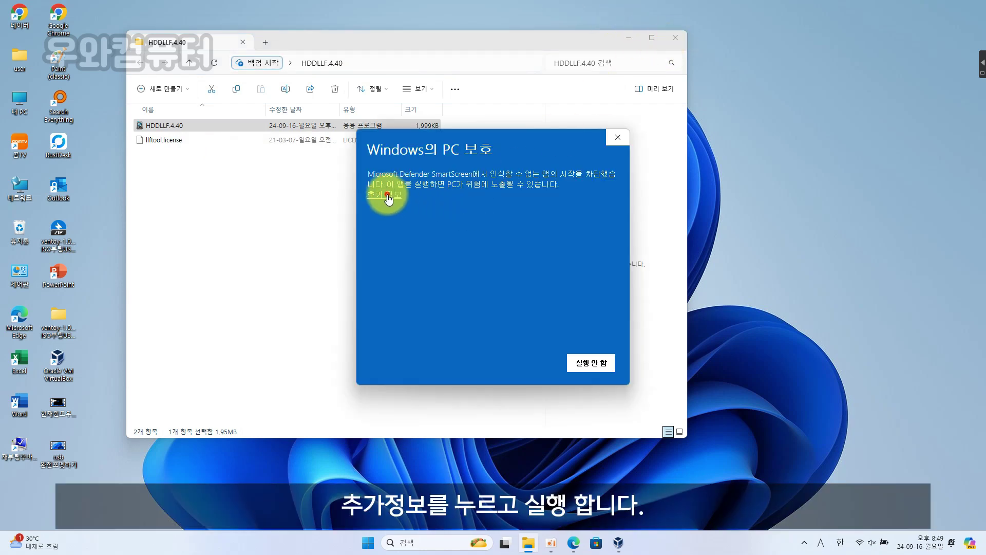
click(548, 368)
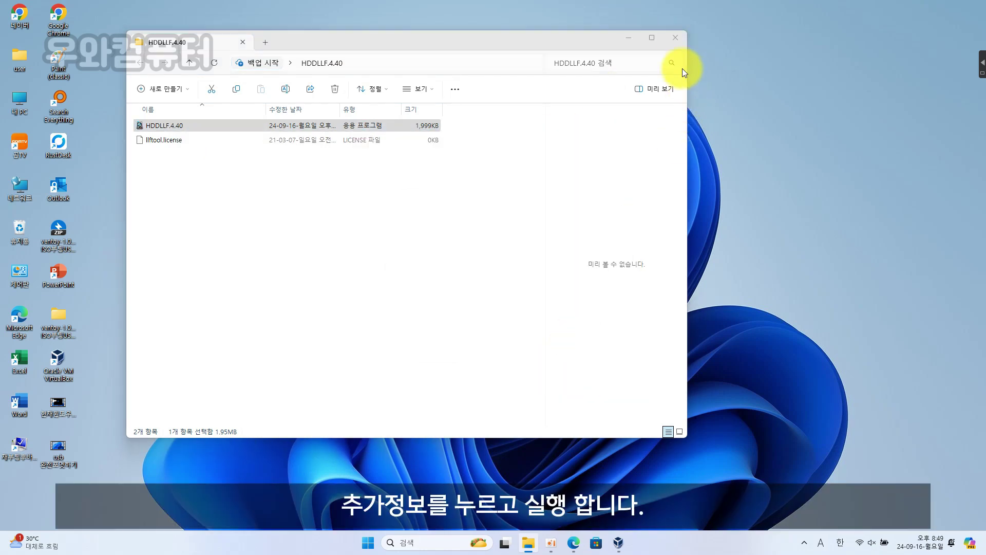
click(676, 38)
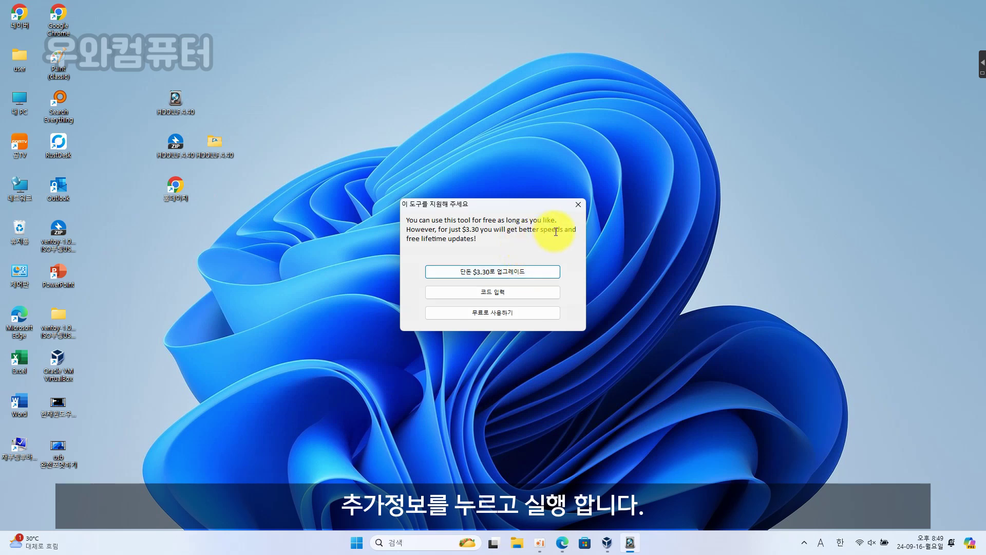
click(514, 316)
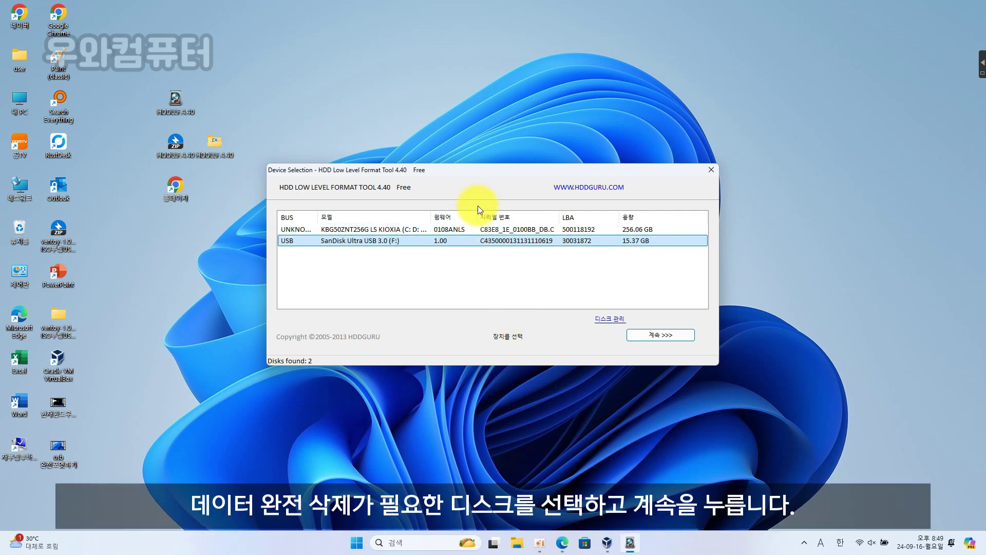
Low-level format the SanDisk Ultra USB 3.0 (F:) device without quick wipe, and accept the irreversible data loss
click(609, 244)
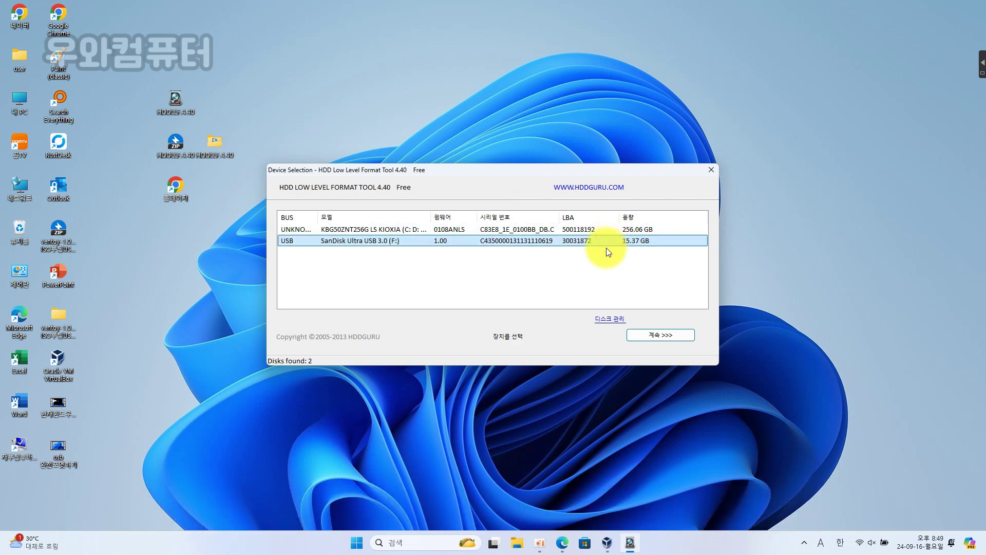
click(658, 334)
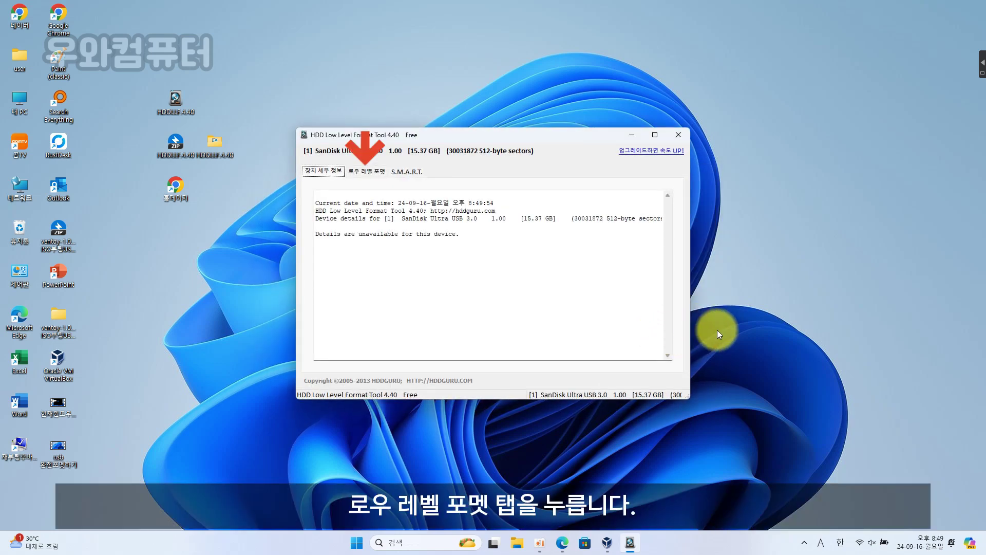
click(366, 171)
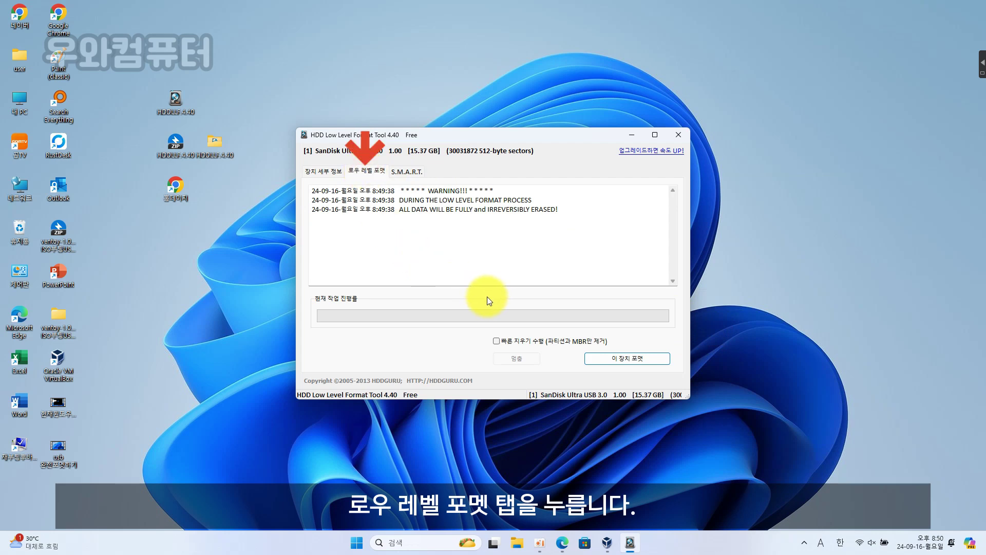
click(369, 173)
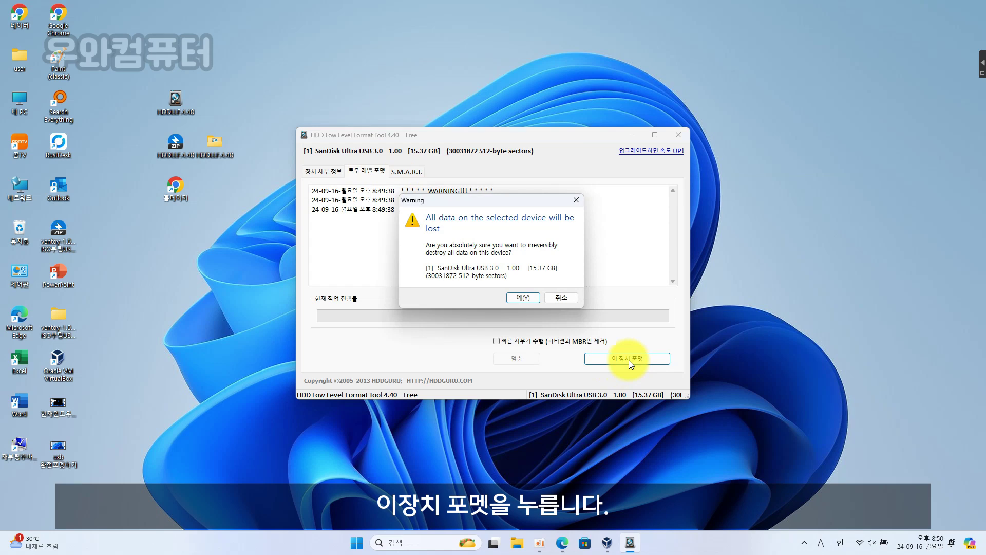
click(519, 298)
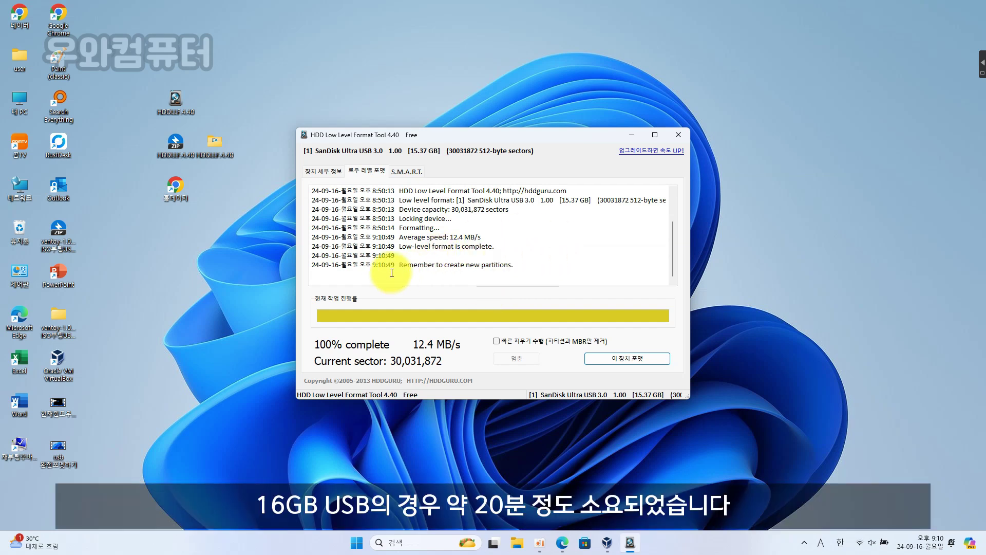
Review the low-level format log from start to end, and open computer management for 내 PC
drag(368, 267, 397, 274)
scroll(451, 275, up, 2)
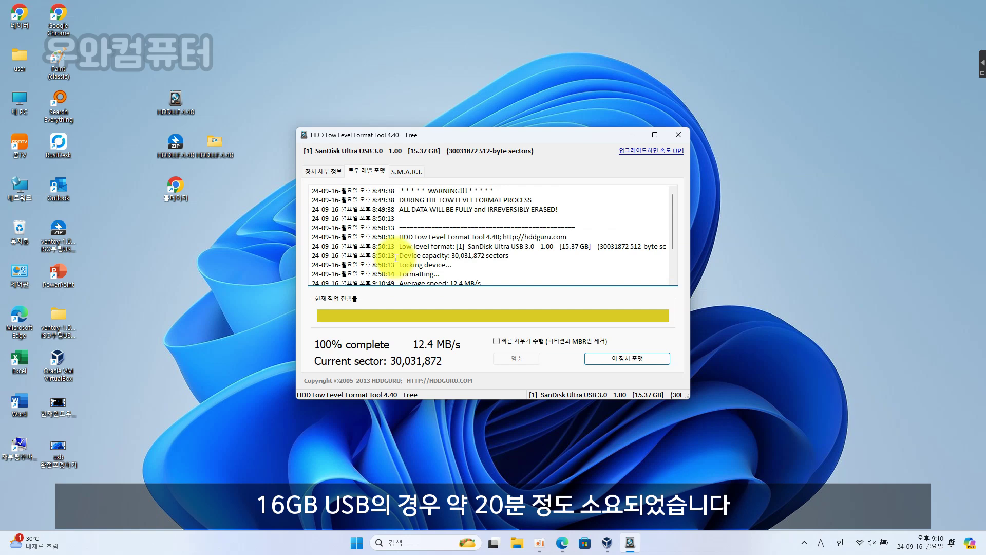
scroll(383, 241, down, 2)
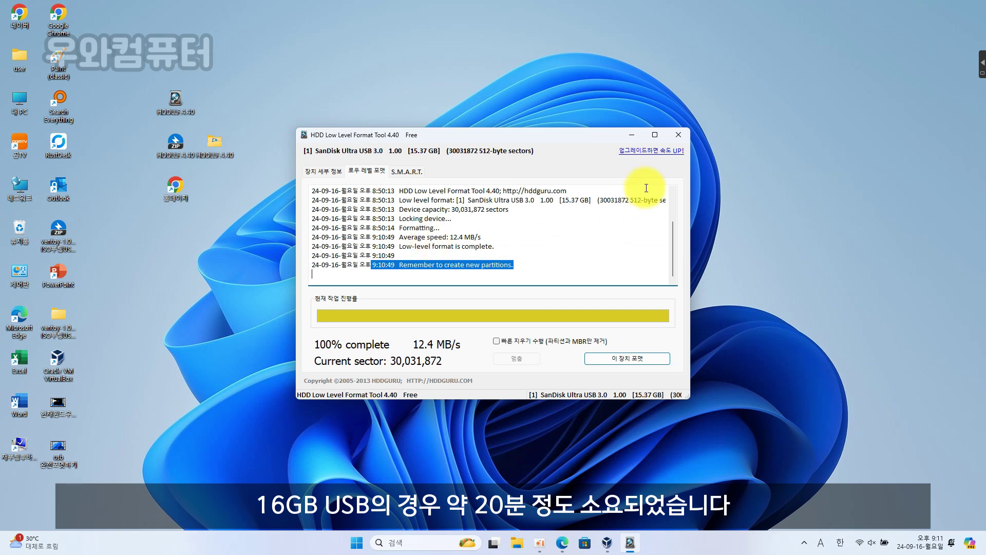
right_click(17, 100)
click(33, 131)
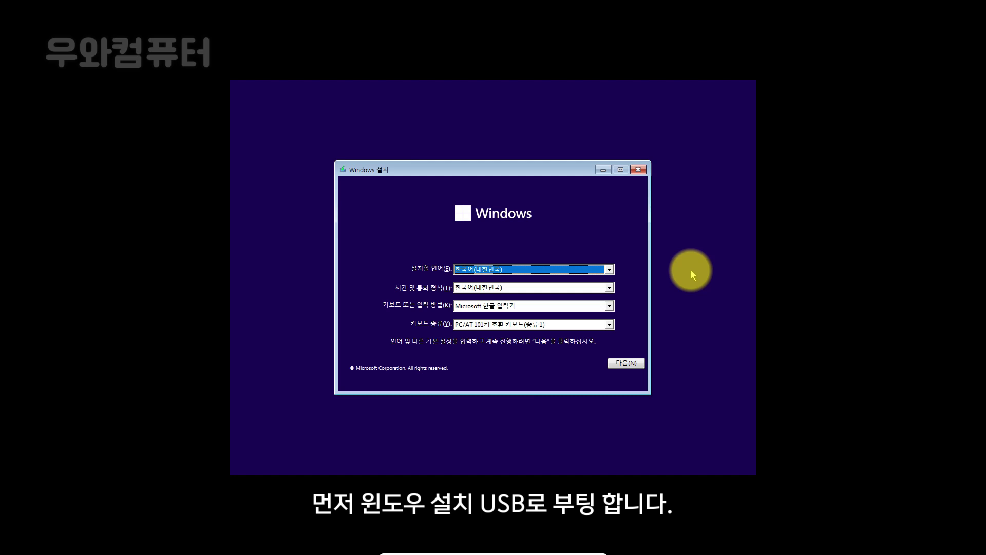
Switch to the Windows 설치 screen in the virtual machine, open a command prompt there and start diskpart
mouse_move(372, 549)
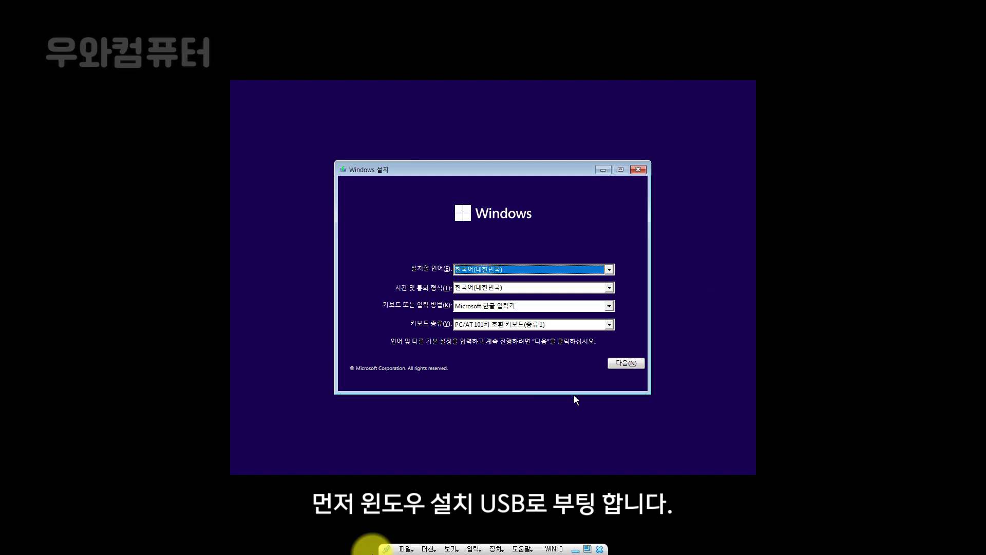
key(shift+F10)
click(571, 128)
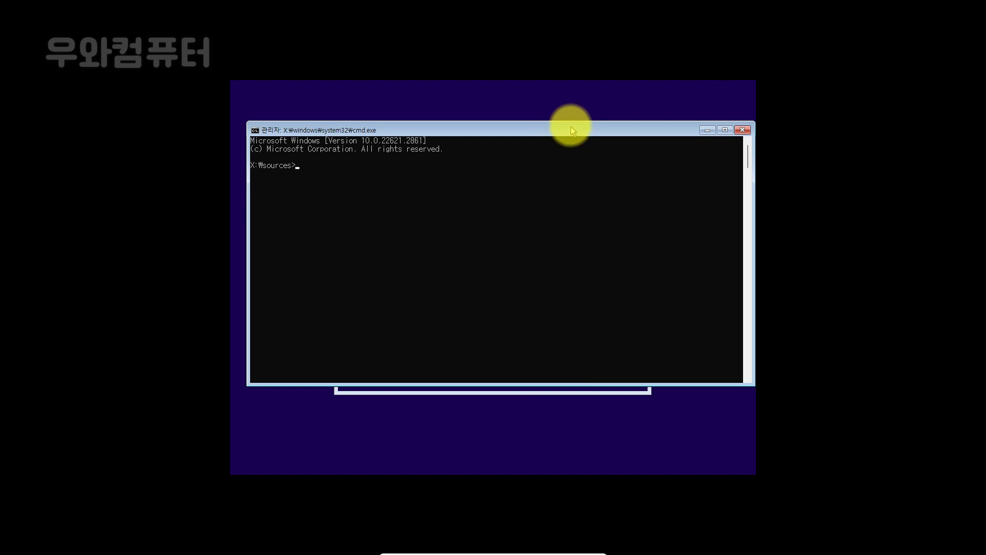
drag(604, 132, 608, 148)
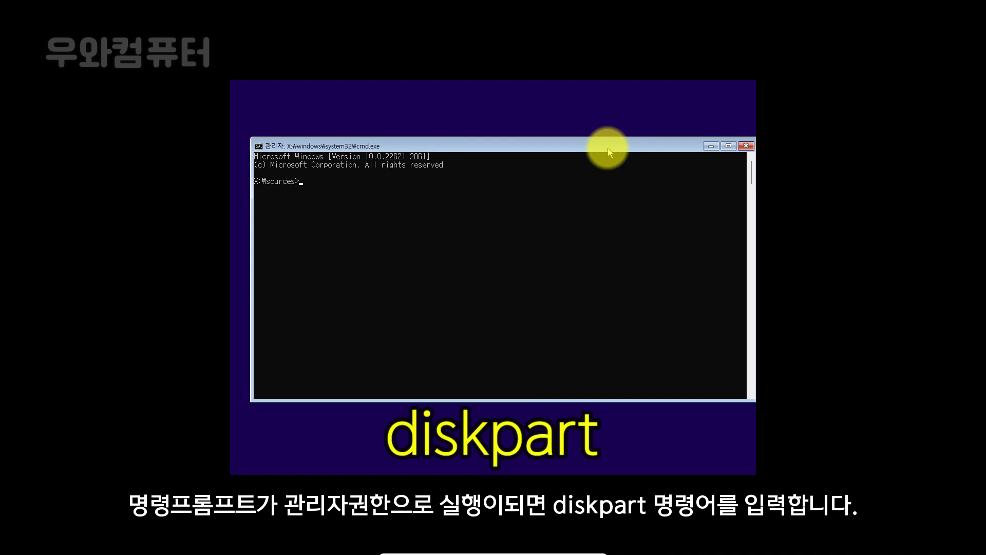
text(diskpart)
key(Return)
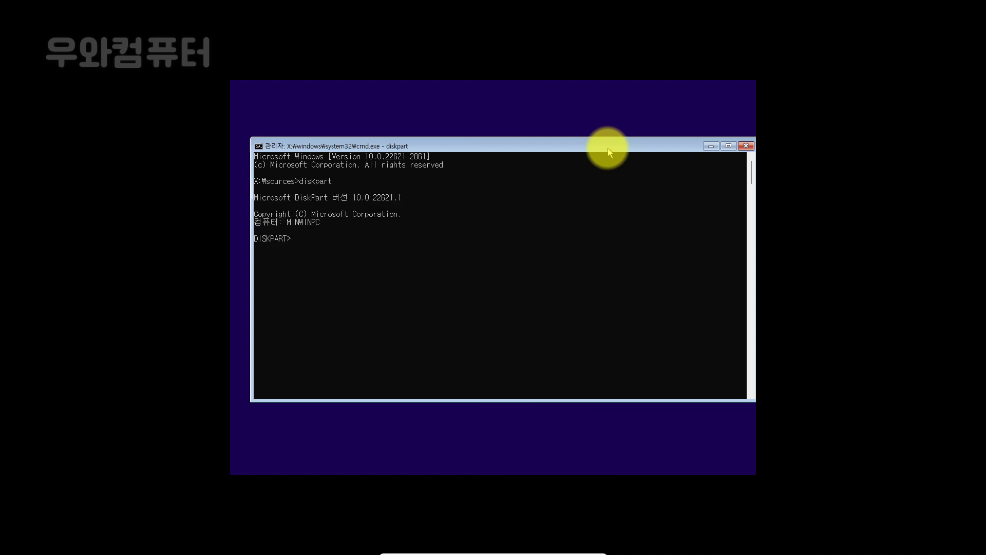
List the disks in DiskPart, and zero-fill disk 0 with clean all
text(list disk)
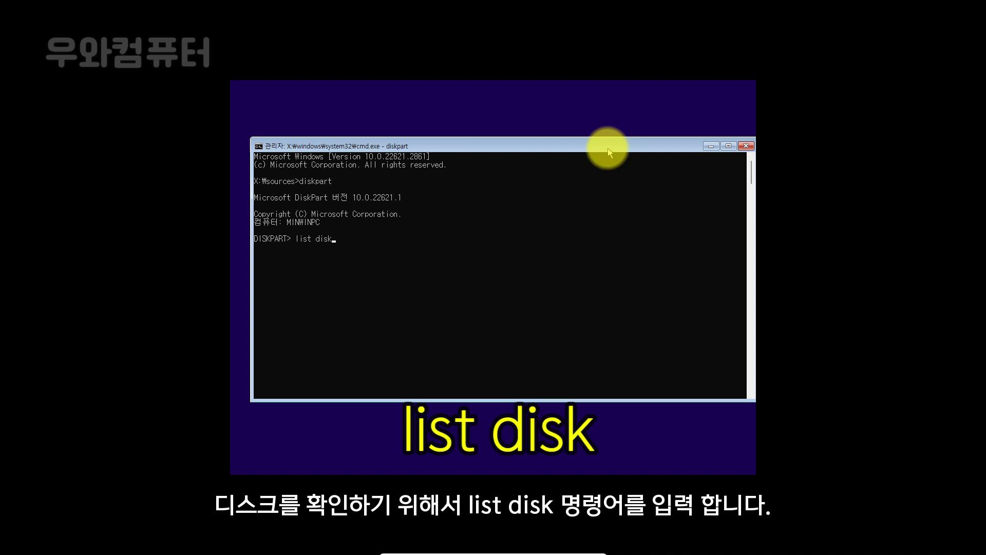
key(Return)
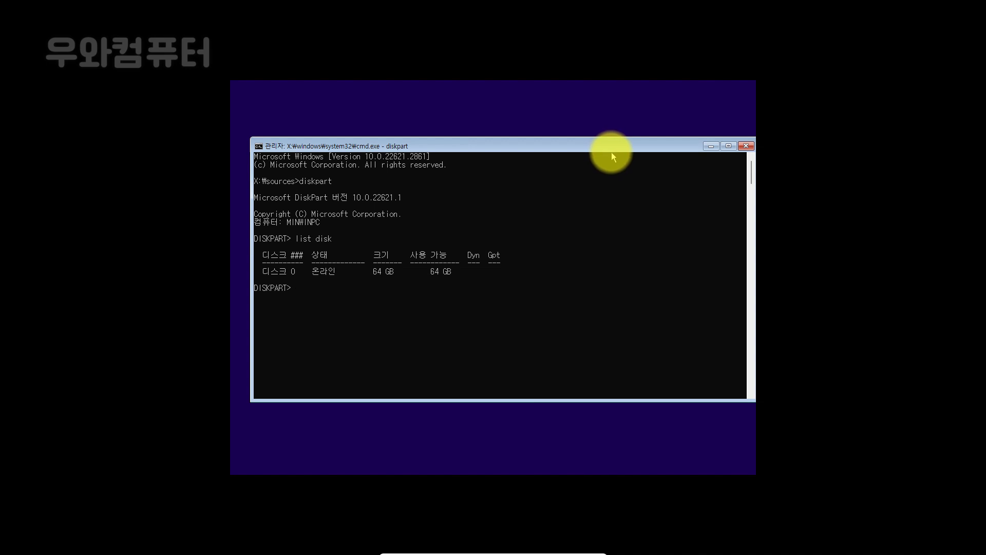
text(select disk 0)
key(Return)
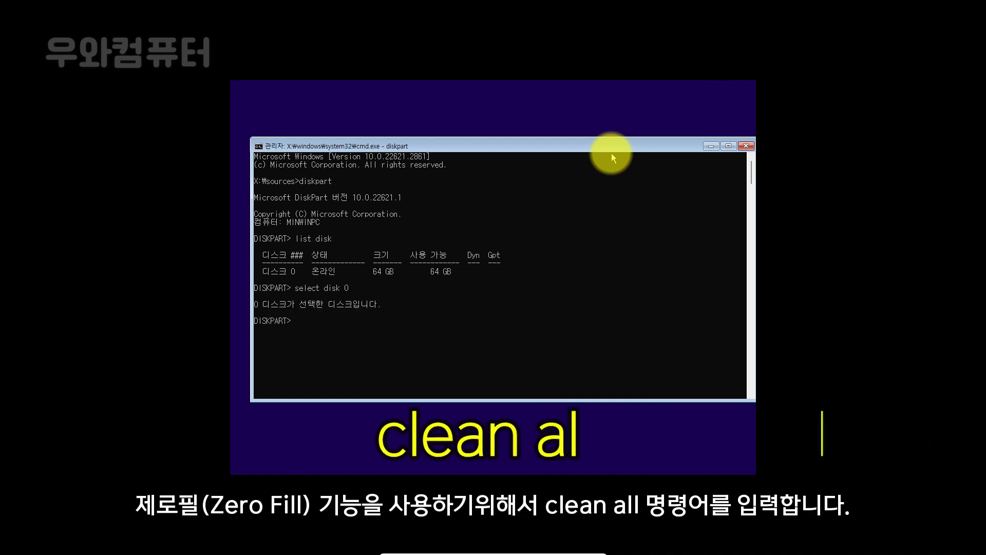
text(clean all)
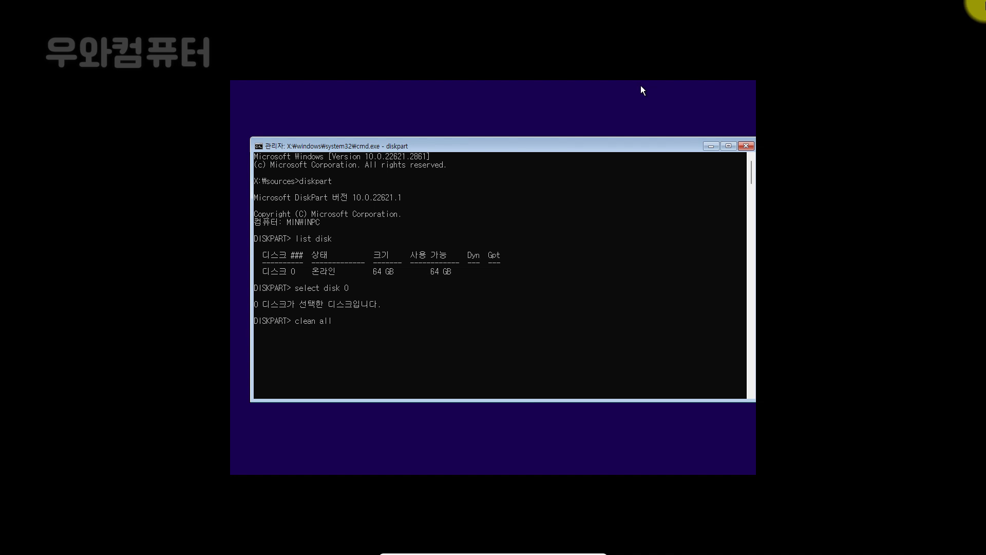
key(Return)
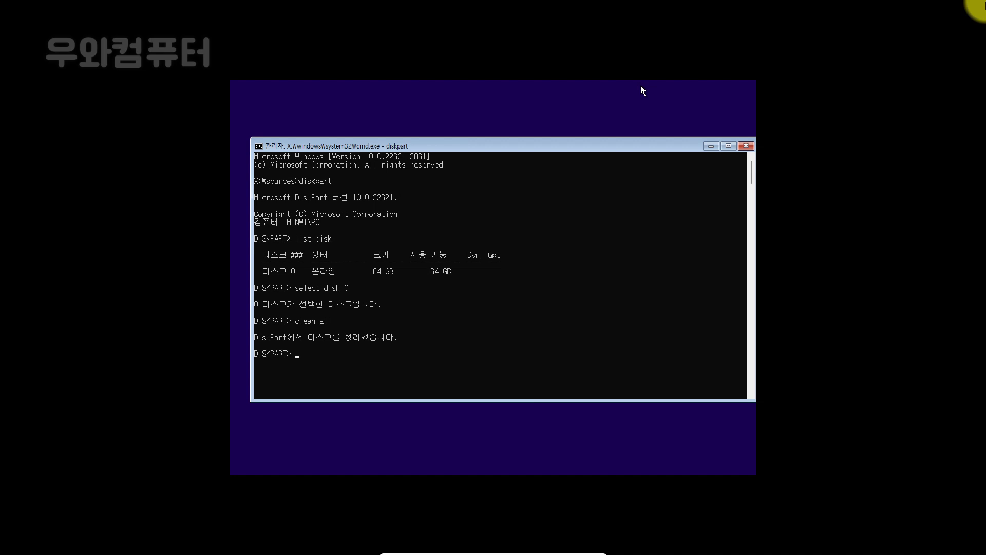
Convert the cleaned disk 0 to the GPT partition style with convert gpt
text(convert)
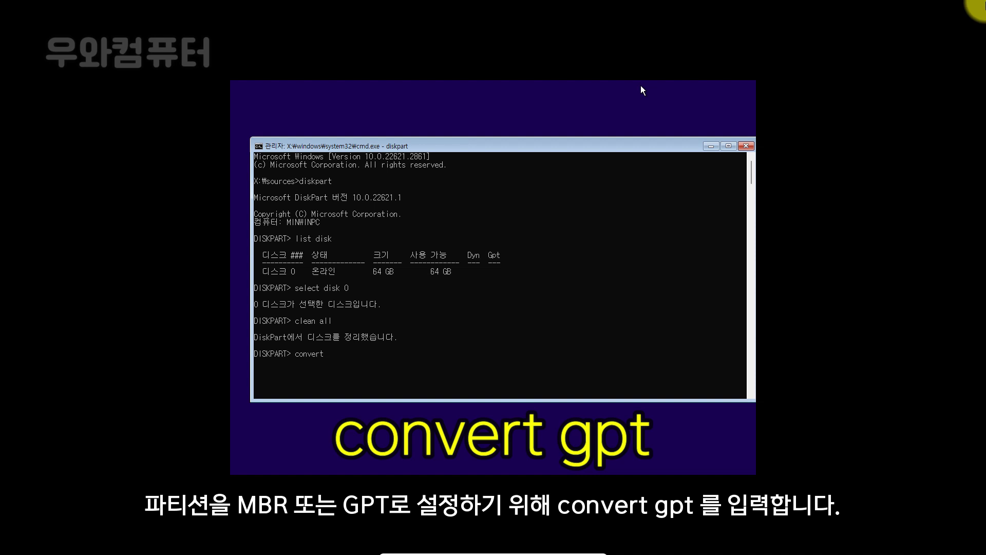
text(mbr)
key(BackSpace)
key(BackSpace)
key(BackSpace)
text(gpt)
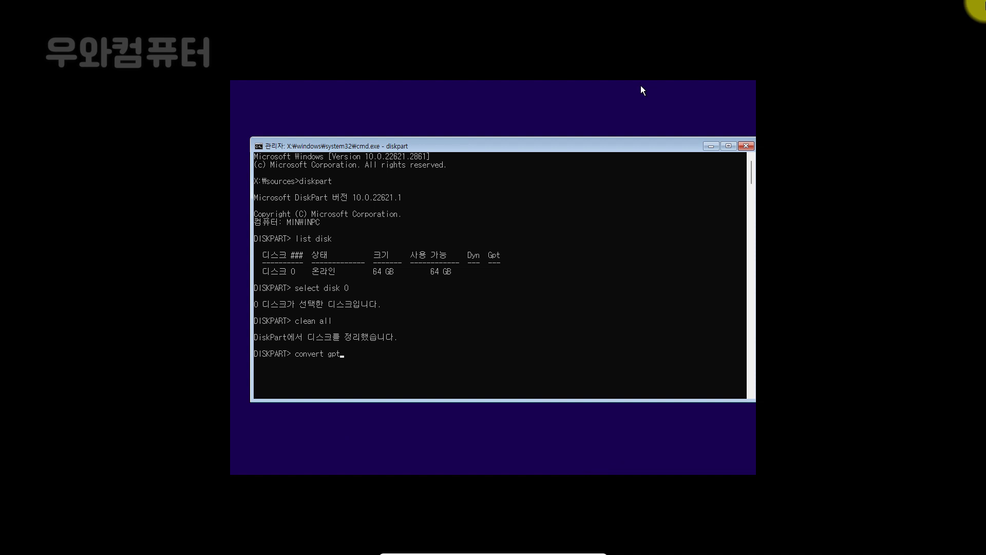
key(Return)
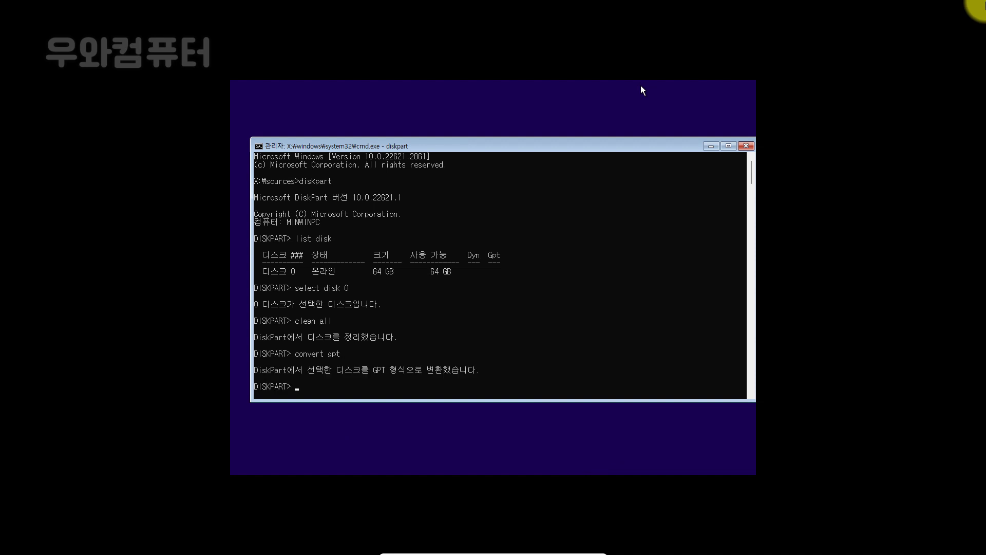
key(Return)
key(Return)
key(Return)
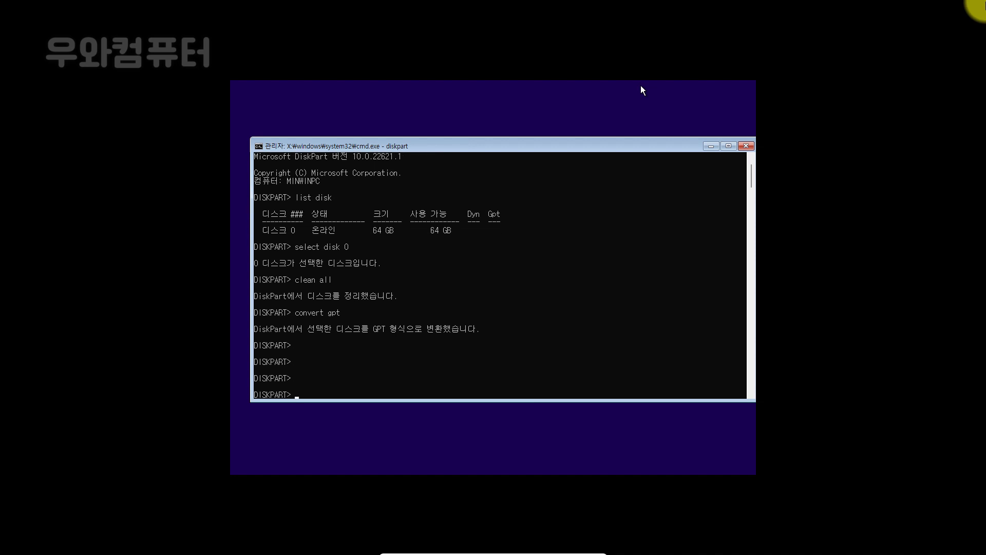
Create a primary partition on disk 0 with create partition primary
text(r)
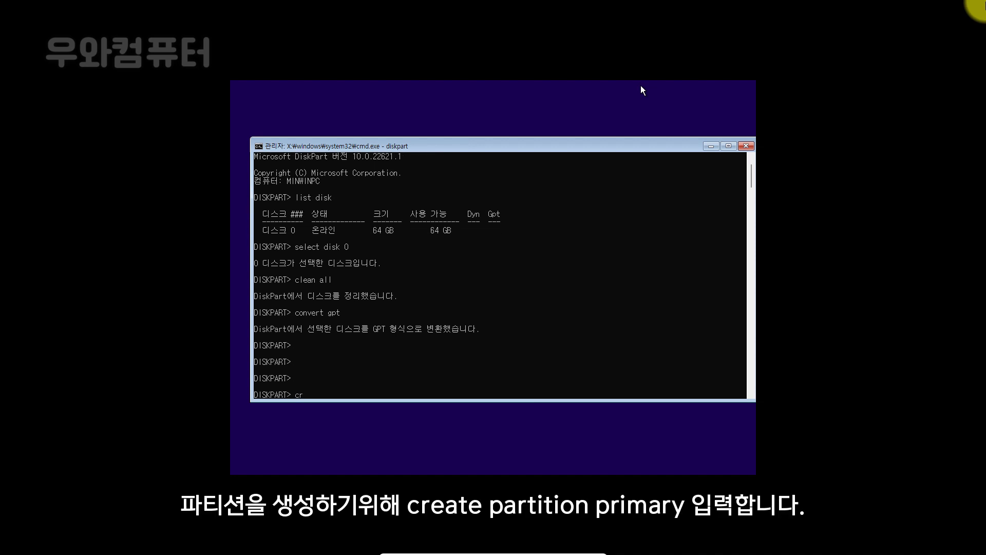
text(e)
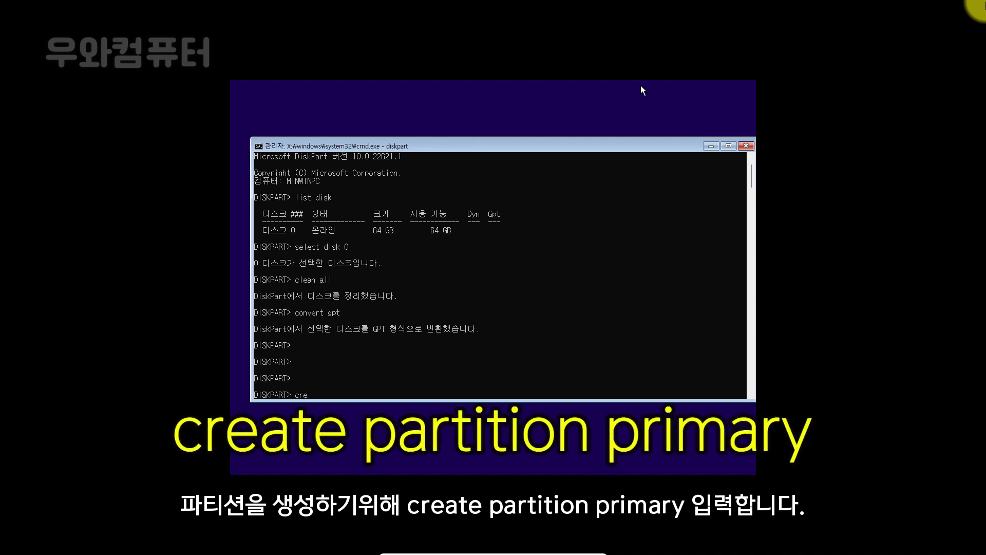
text(ate)
text( pr)
text(artition prima)
text(ry)
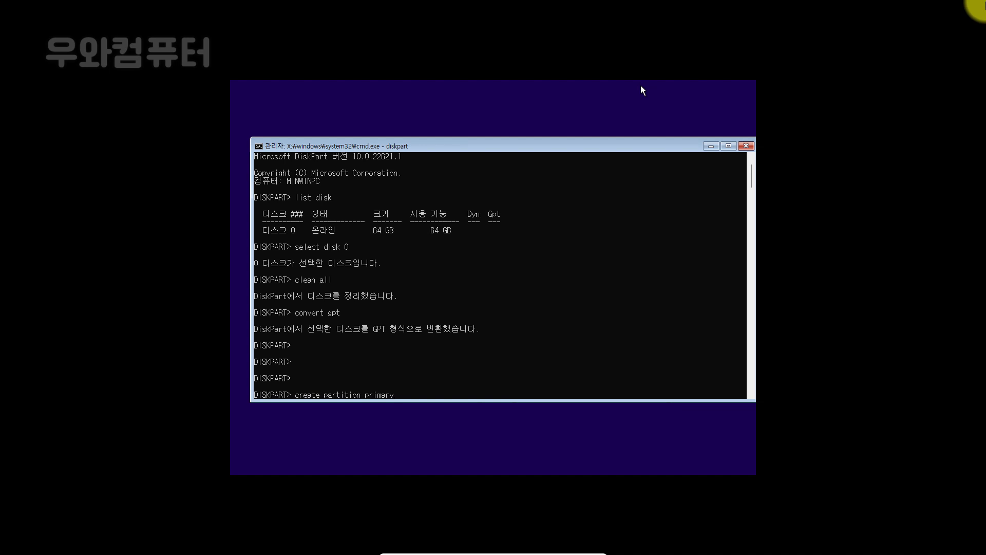
key(Return)
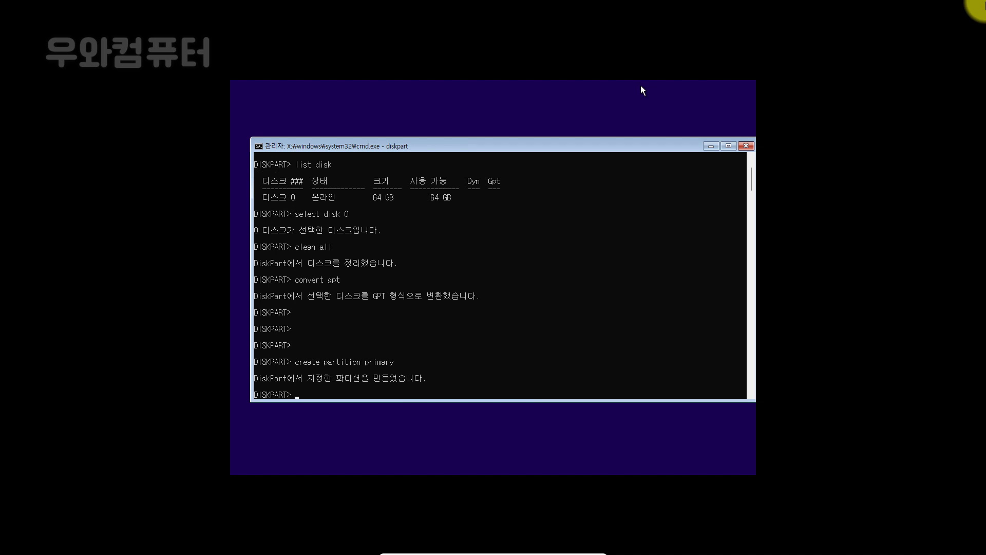
Quick-format the new primary partition as NTFS with format fs=ntfs quick, and give it a drive letter with assign
text(for)
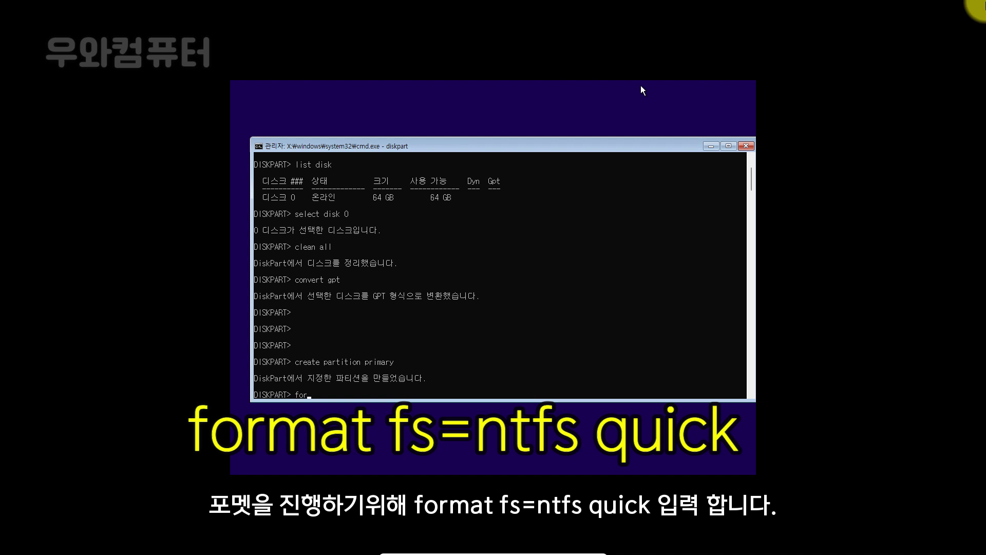
text(mat fs=ntfs quic)
text(k)
key(Return)
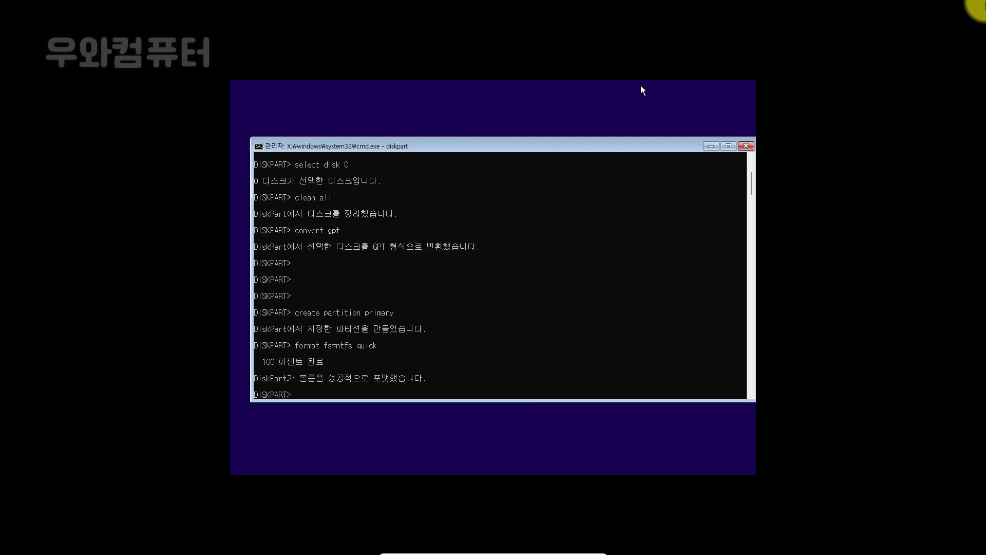
text(assign)
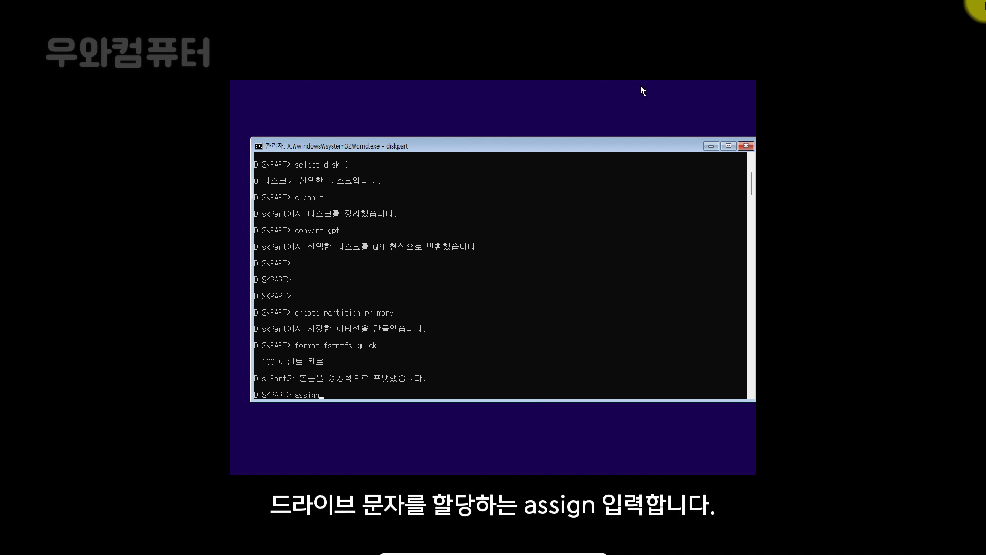
key(Return)
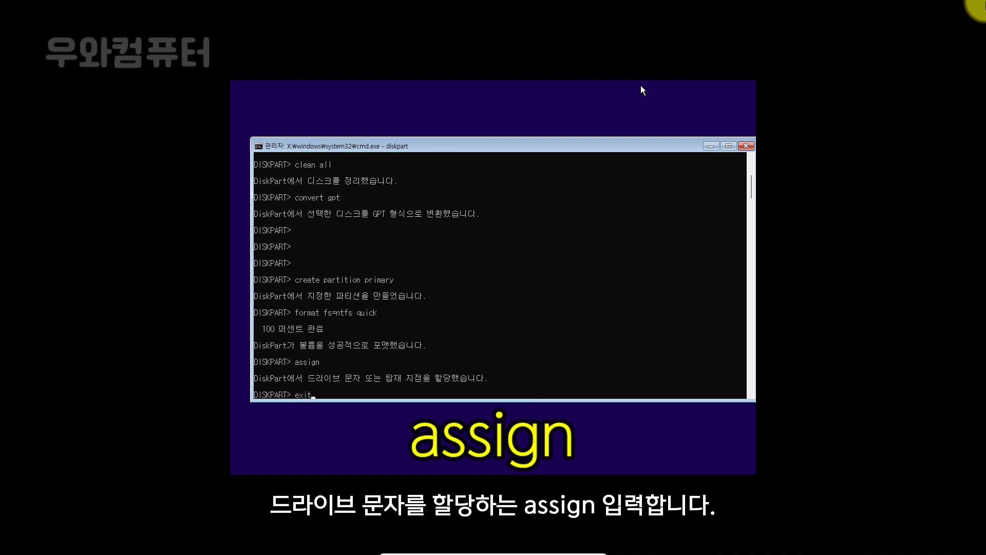
Quit DiskPart with exit and minimize the command prompt window to return to the Windows 설치 screen
key(Return)
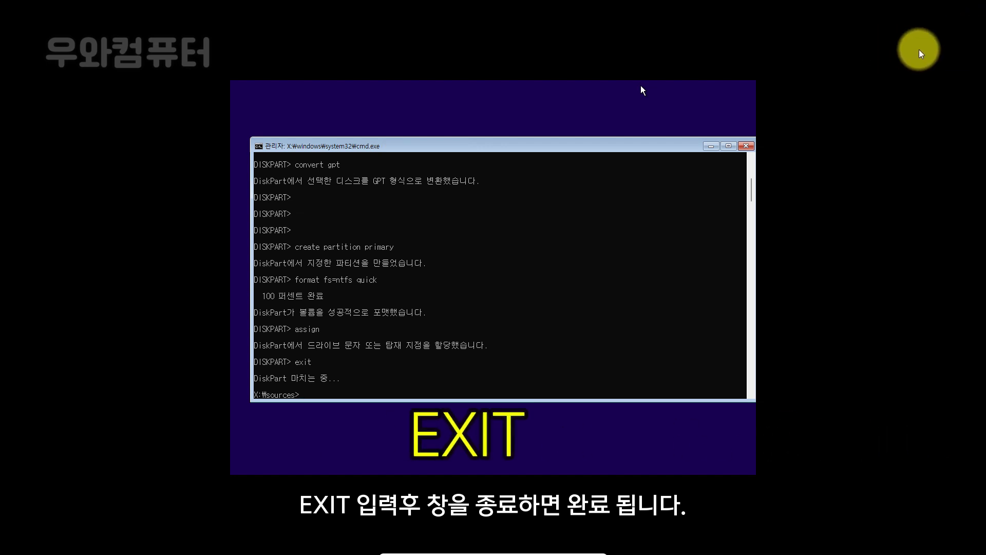
click(600, 188)
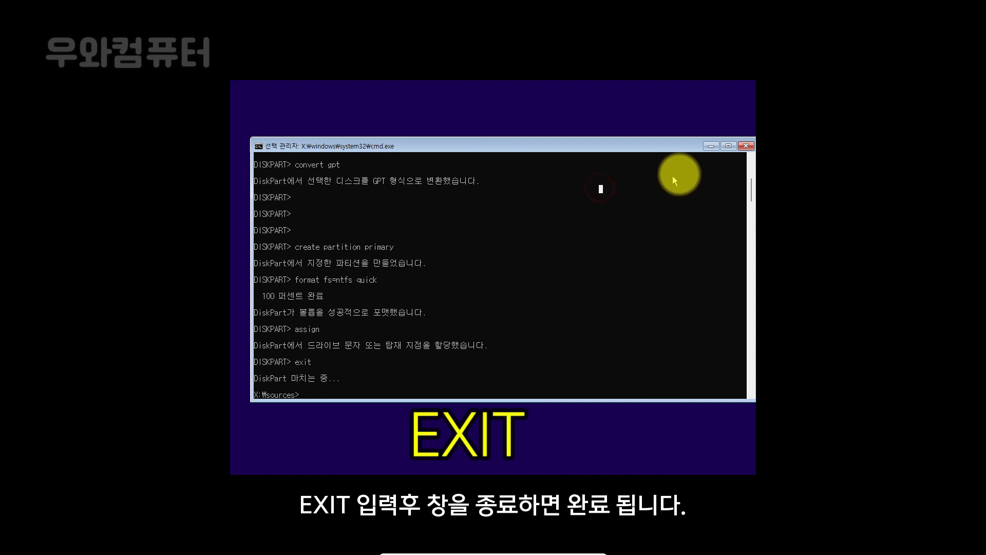
click(712, 147)
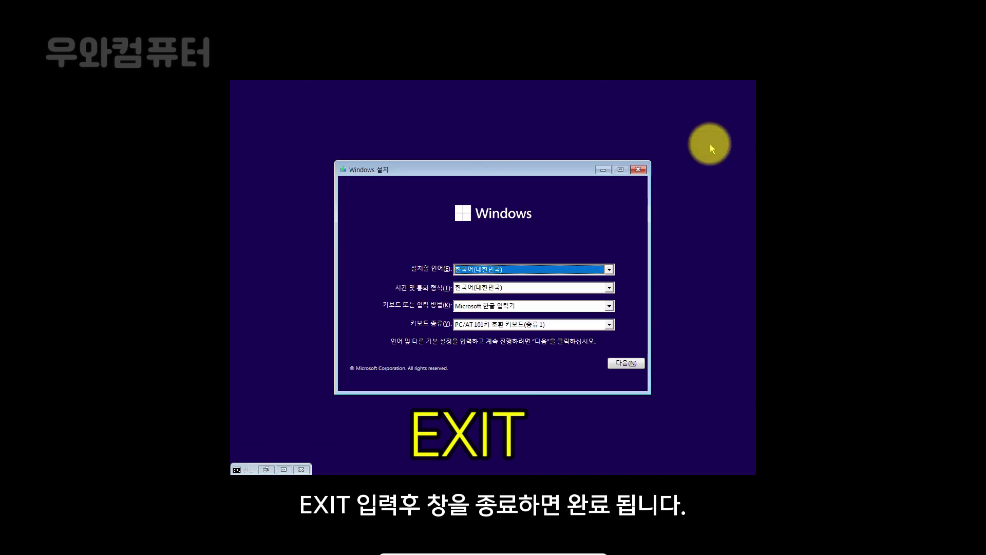